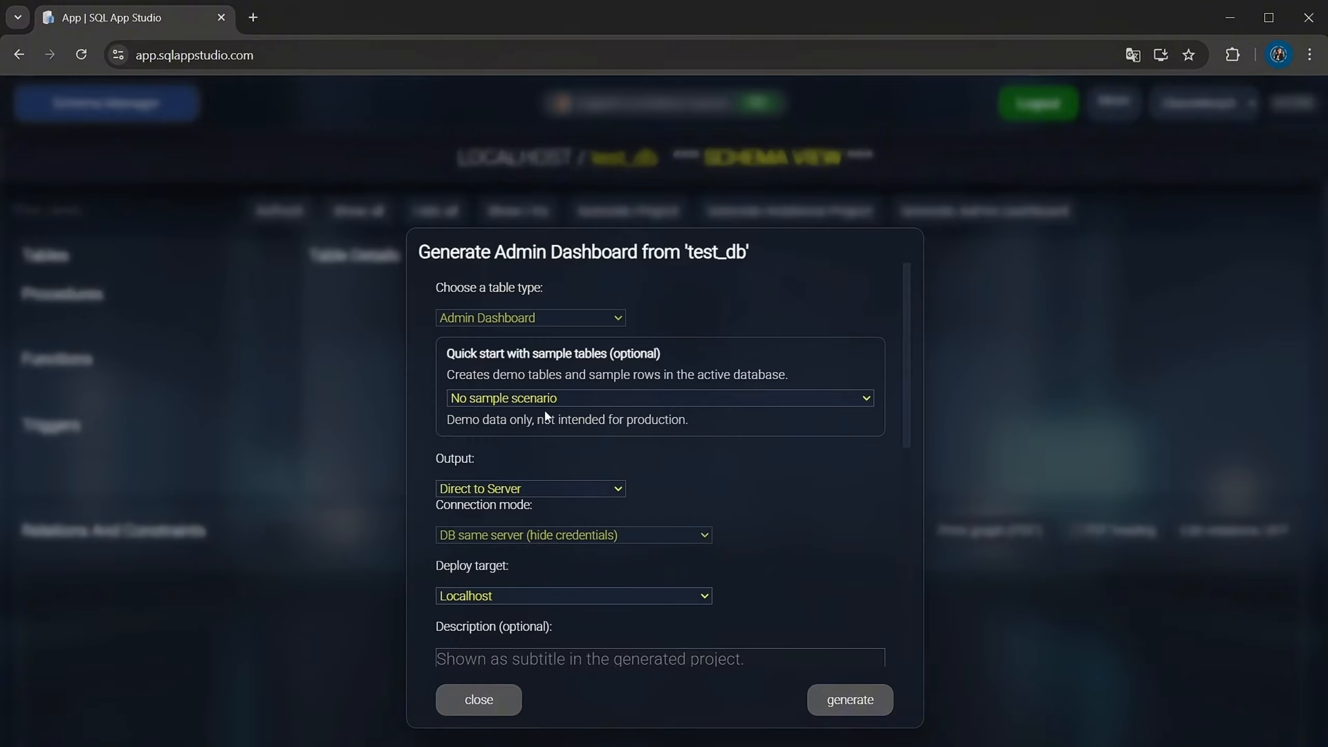
Generate an Admin Dashboard from test_db using the CRM Light (Customers + Contacts + Activities) sample scenario, output directly to the localhost server
{"action": "left_click", "coordinate": [540, 434]}
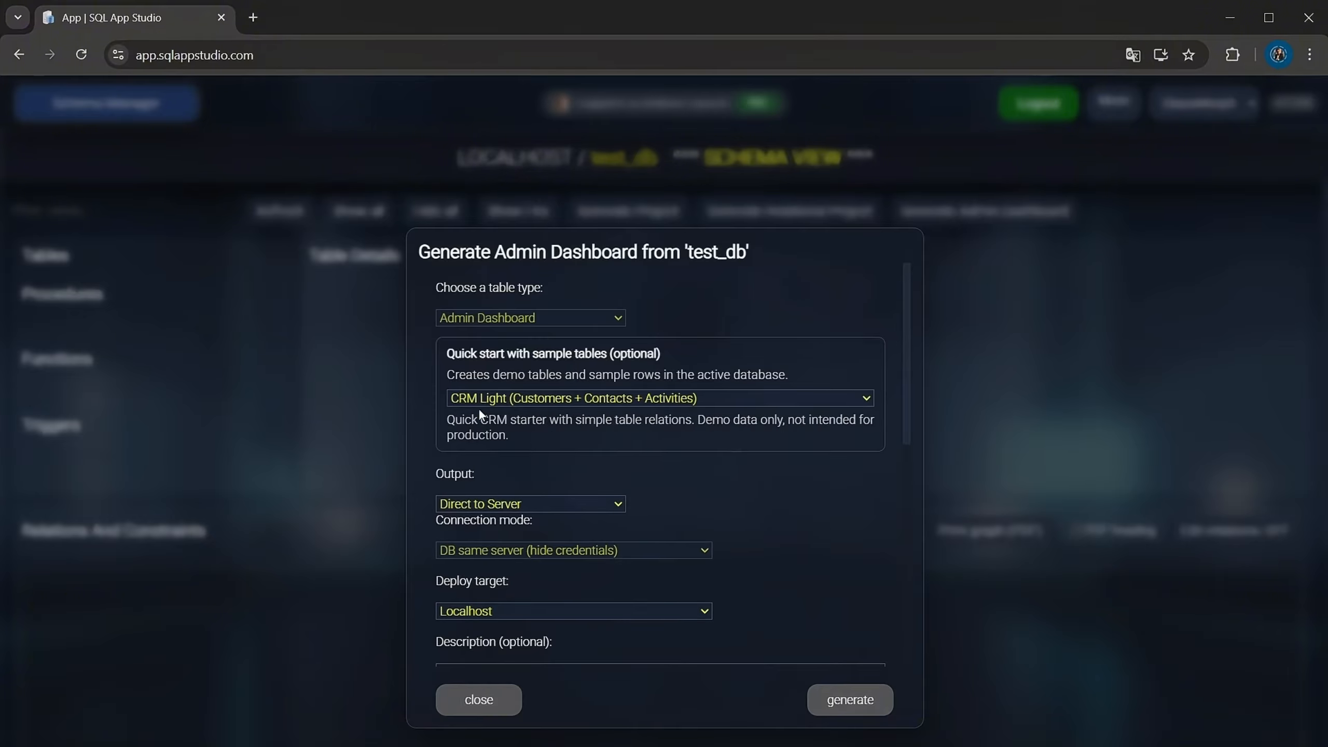
{"action": "left_click", "coordinate": [838, 706]}
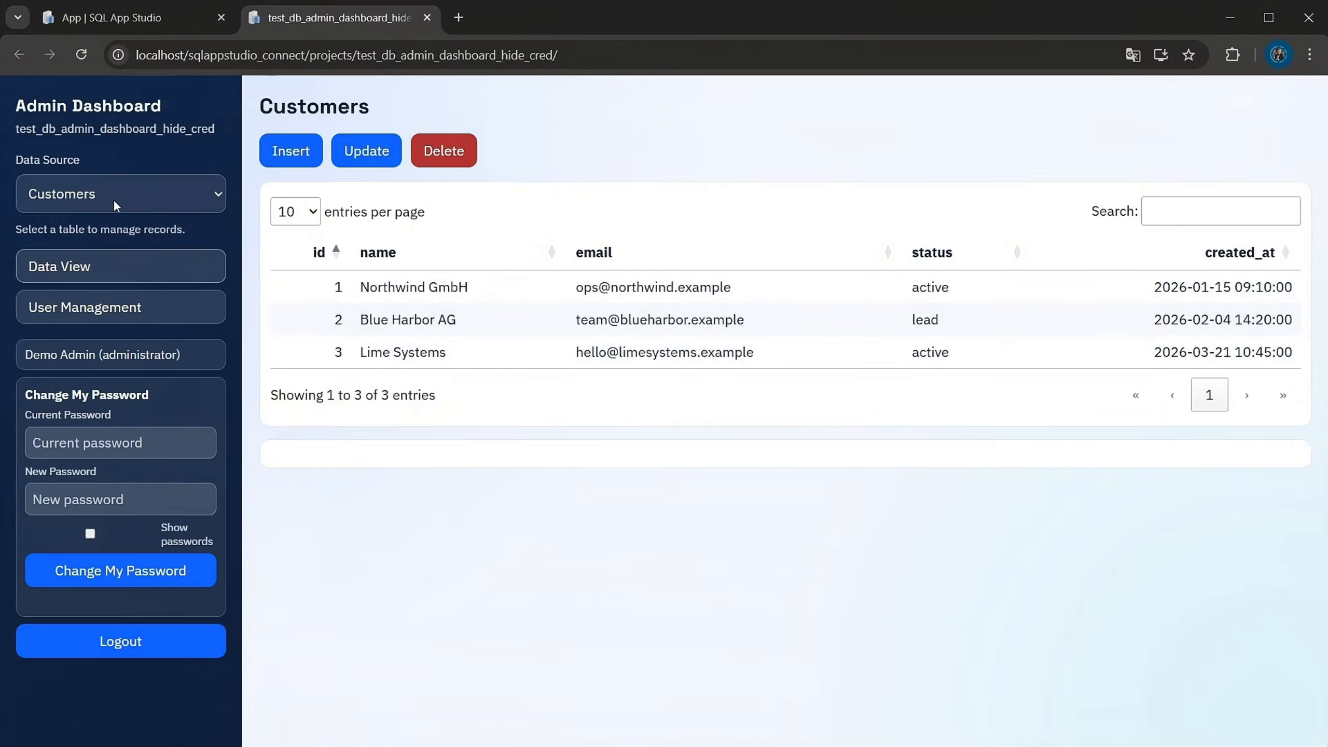
Browse the three Customers records and select the Activities and Contacts rows linked to Lime Systems
{"action": "left_click", "coordinate": [466, 288]}
{"action": "left_click", "coordinate": [559, 320]}
{"action": "left_click", "coordinate": [587, 353]}
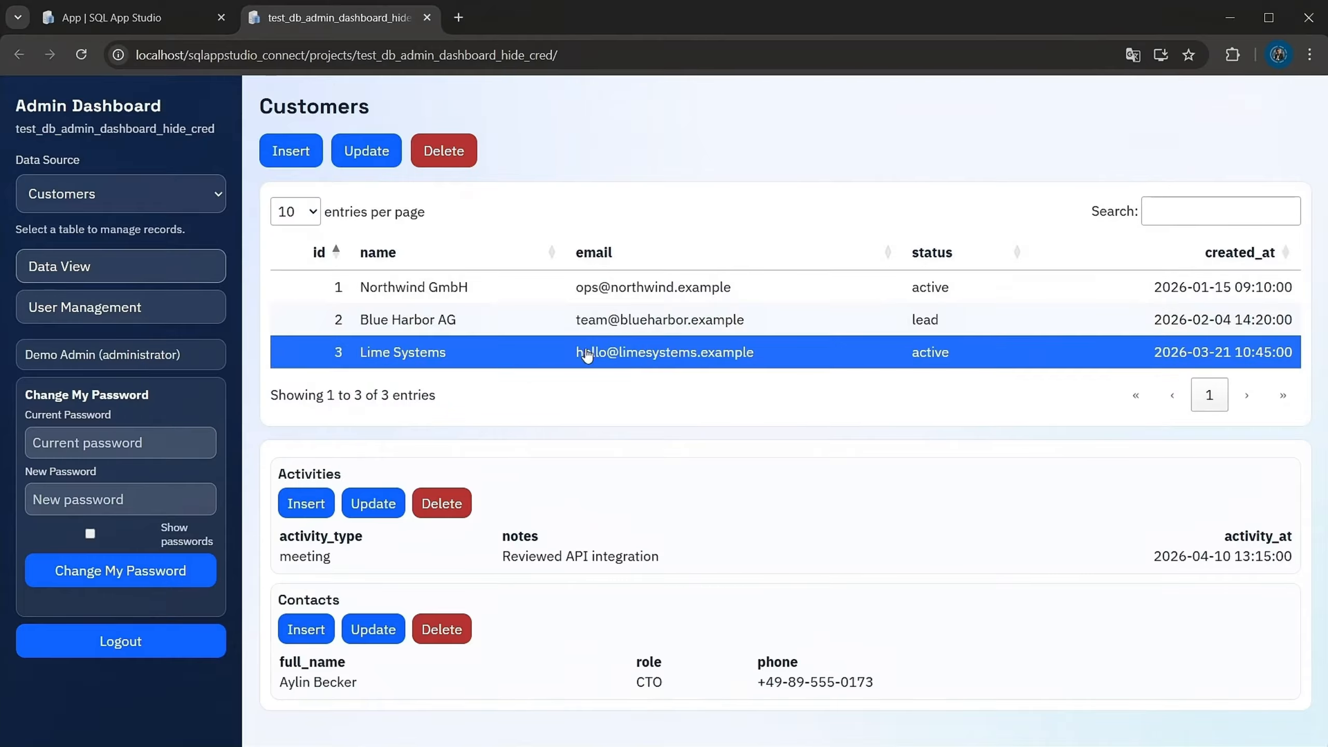
{"action": "left_click", "coordinate": [588, 560]}
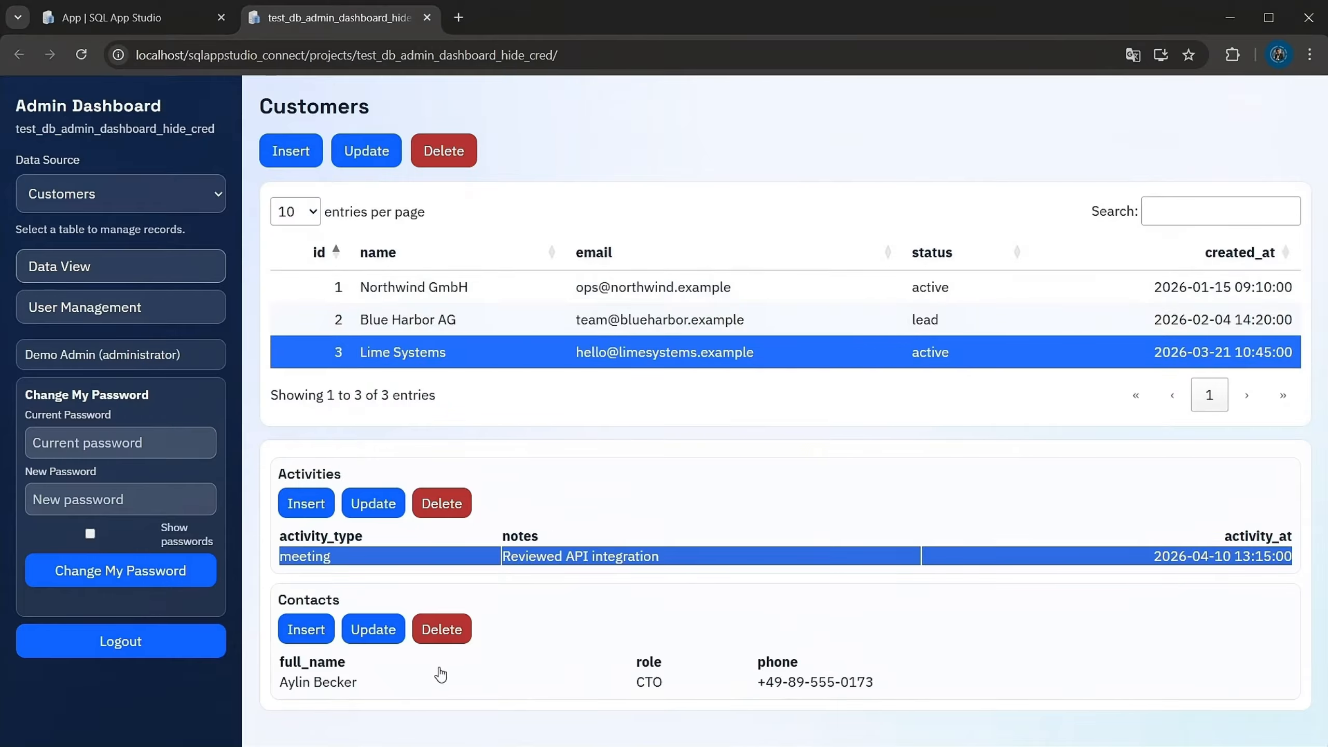
{"action": "left_click", "coordinate": [717, 689]}
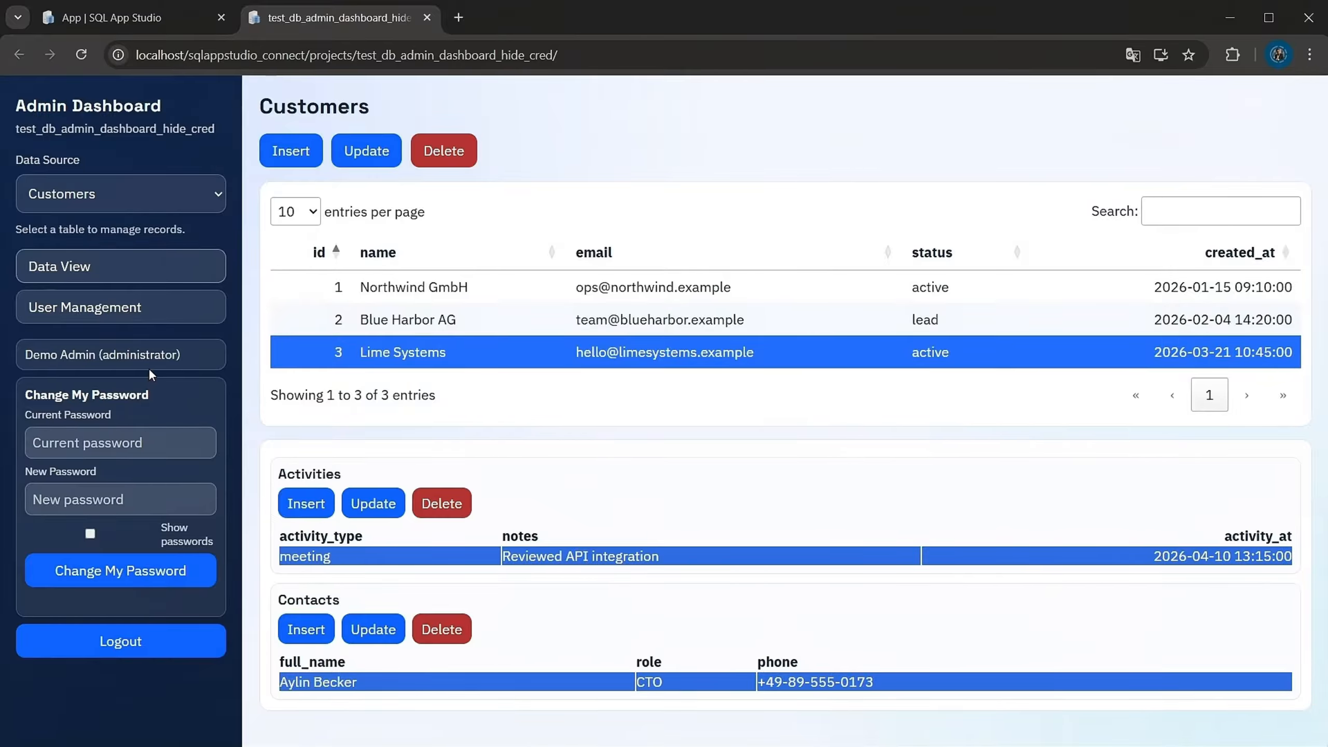
Review the details of the Demo Viewer, Demo Employee and Demo Admin users in User Management and return to the data view
{"action": "left_click", "coordinate": [142, 311]}
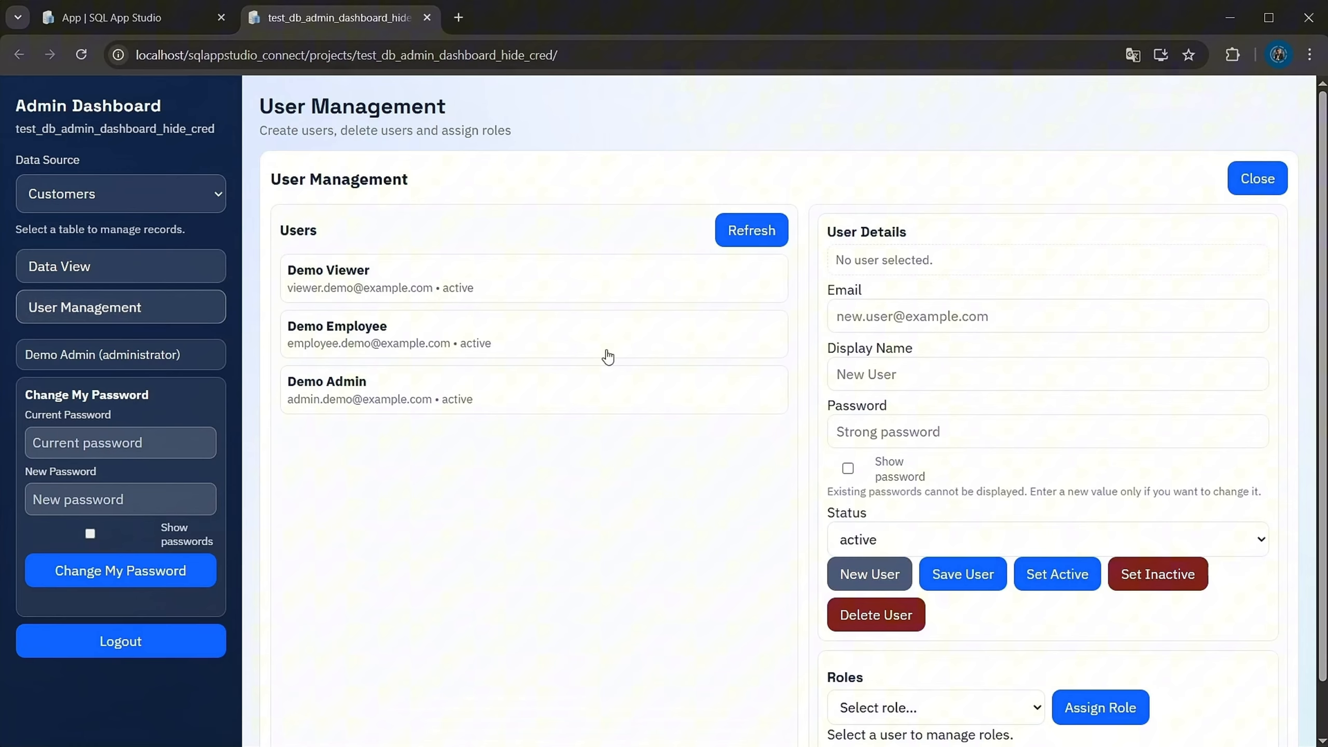
{"action": "left_click", "coordinate": [468, 273]}
{"action": "left_click", "coordinate": [462, 333]}
{"action": "left_click", "coordinate": [465, 386]}
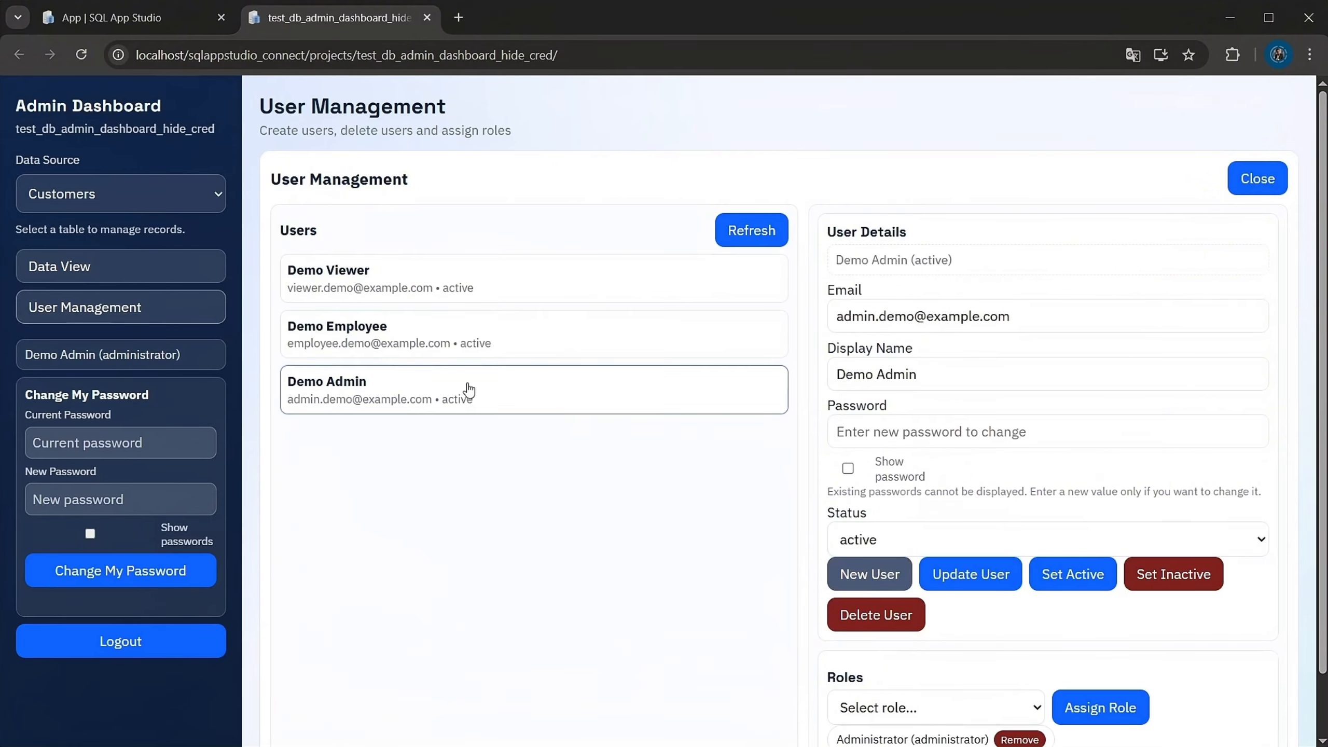
{"action": "left_click", "coordinate": [523, 293]}
{"action": "left_click", "coordinate": [508, 341]}
{"action": "left_click", "coordinate": [503, 402]}
{"action": "left_click", "coordinate": [145, 276]}
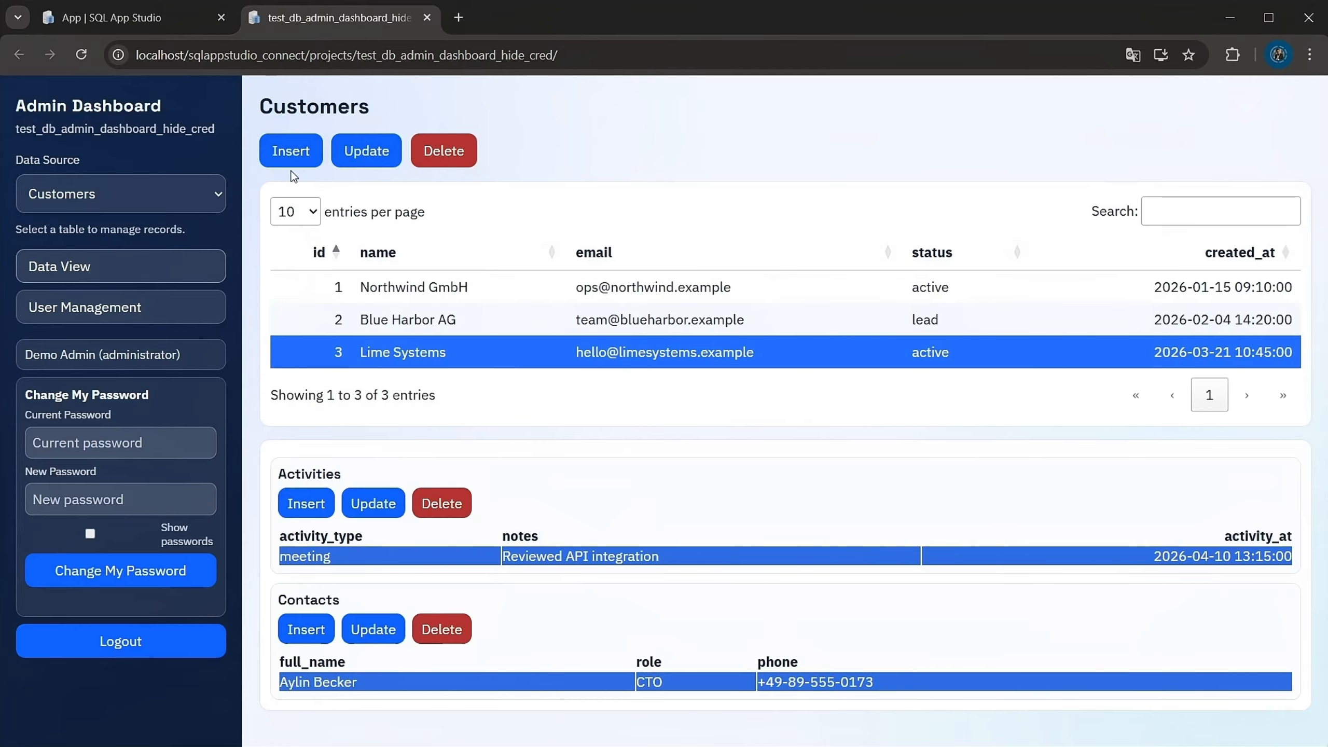
Return to SQL App Studio, dismiss the timing summary and generate another Admin Dashboard from test_db with the shop sample scenario
{"action": "left_click", "coordinate": [160, 16]}
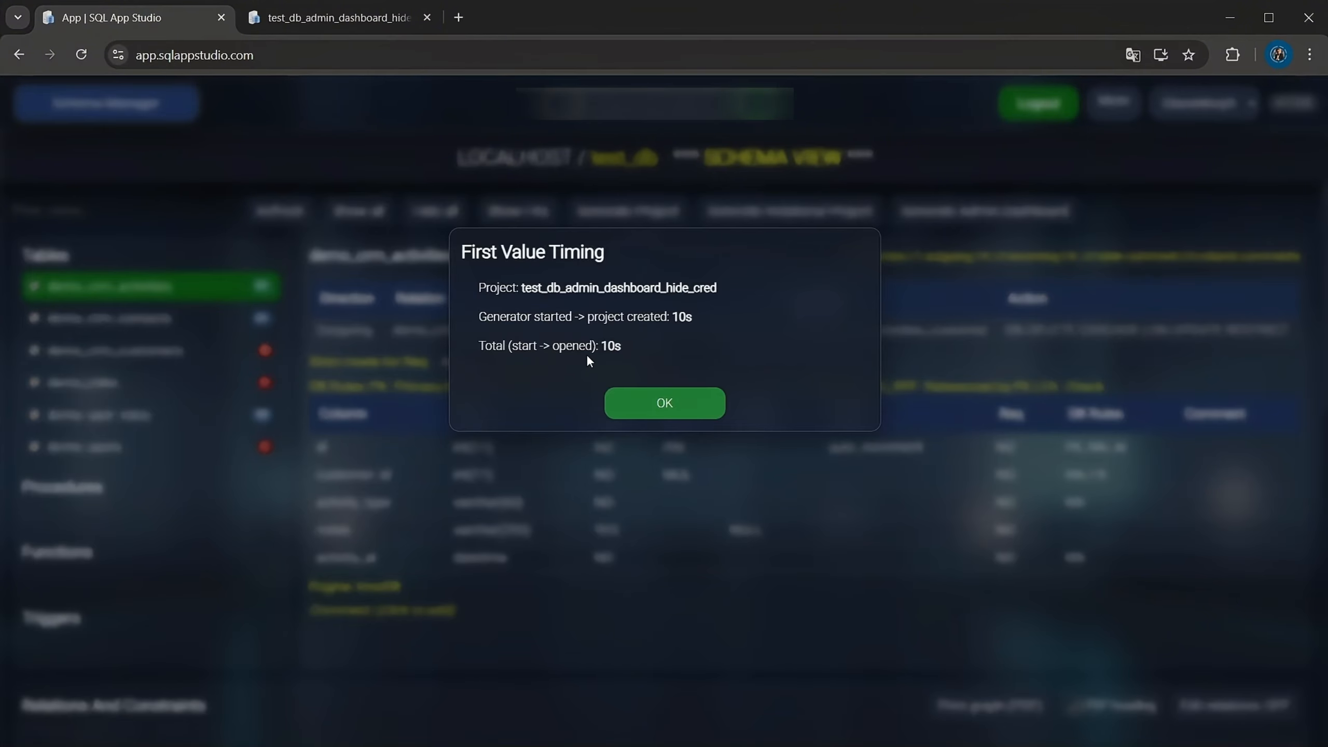
{"action": "left_click", "coordinate": [680, 409]}
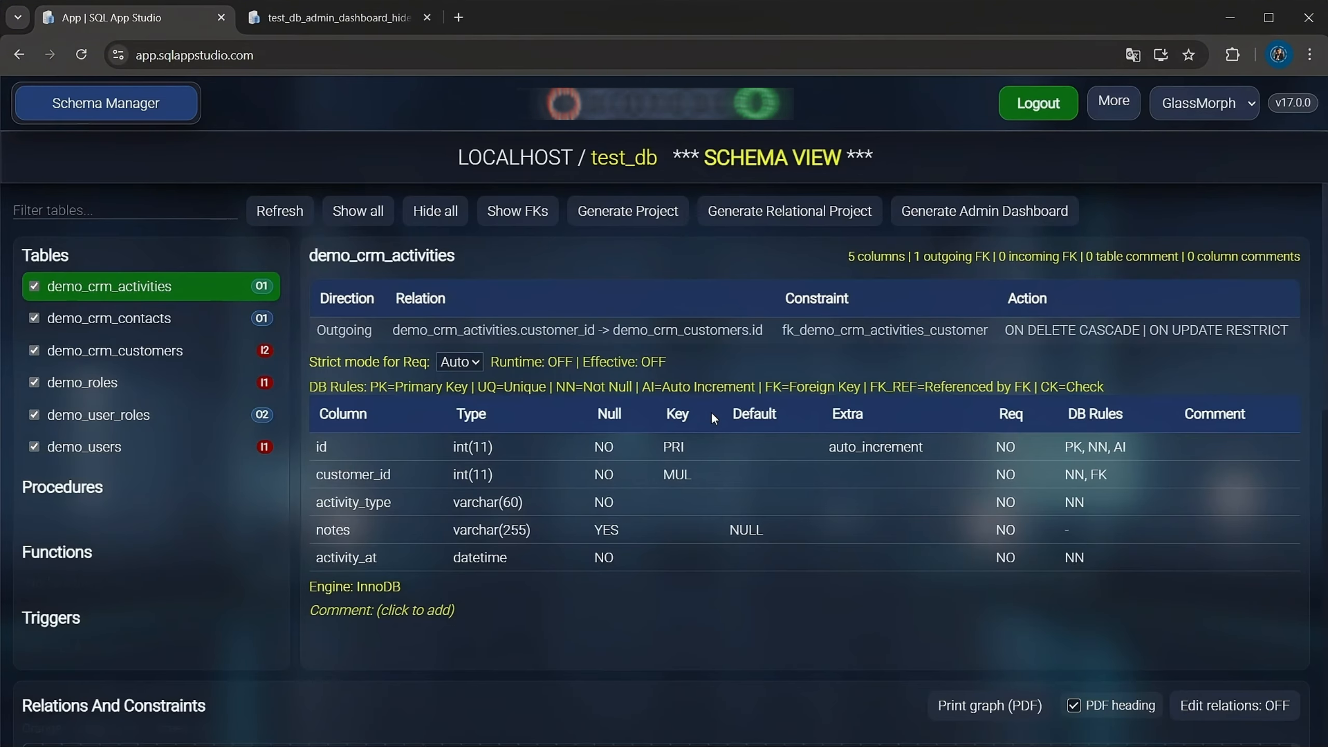
{"action": "left_click", "coordinate": [944, 212]}
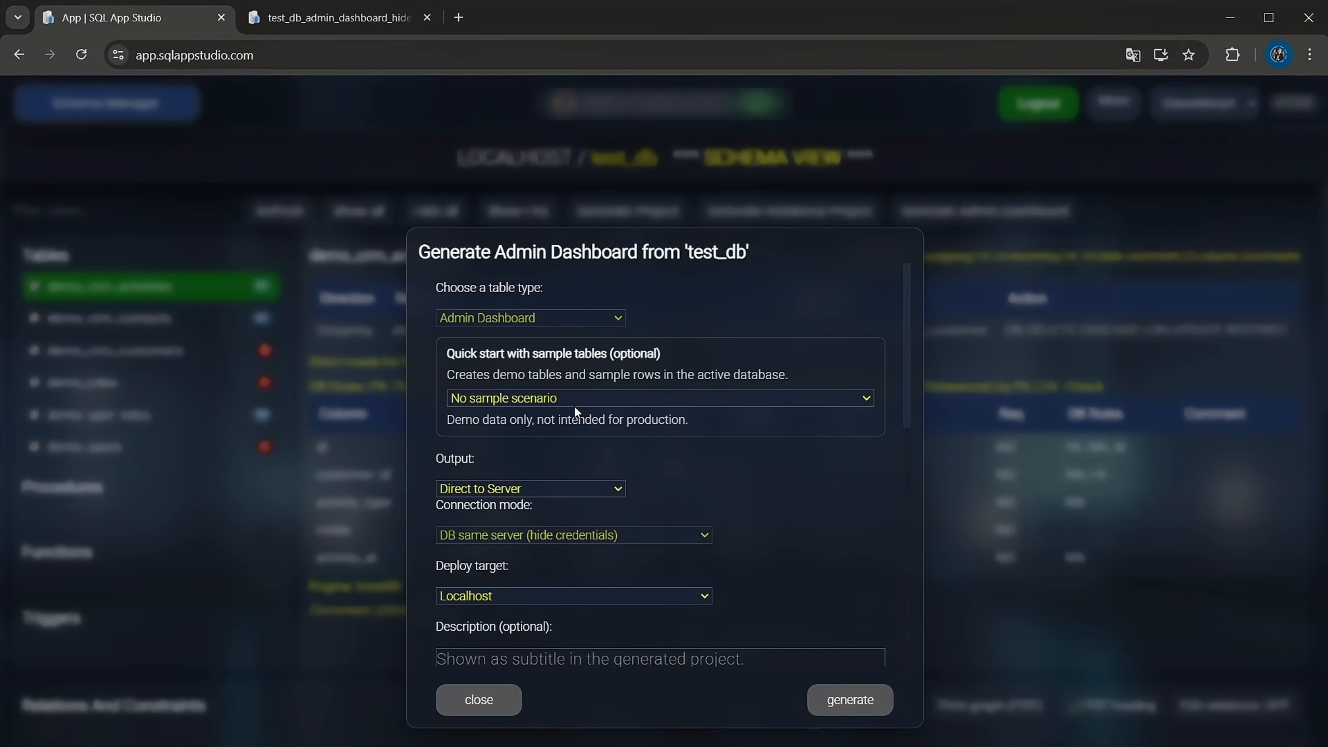
{"action": "left_click", "coordinate": [565, 462]}
{"action": "left_click", "coordinate": [838, 700]}
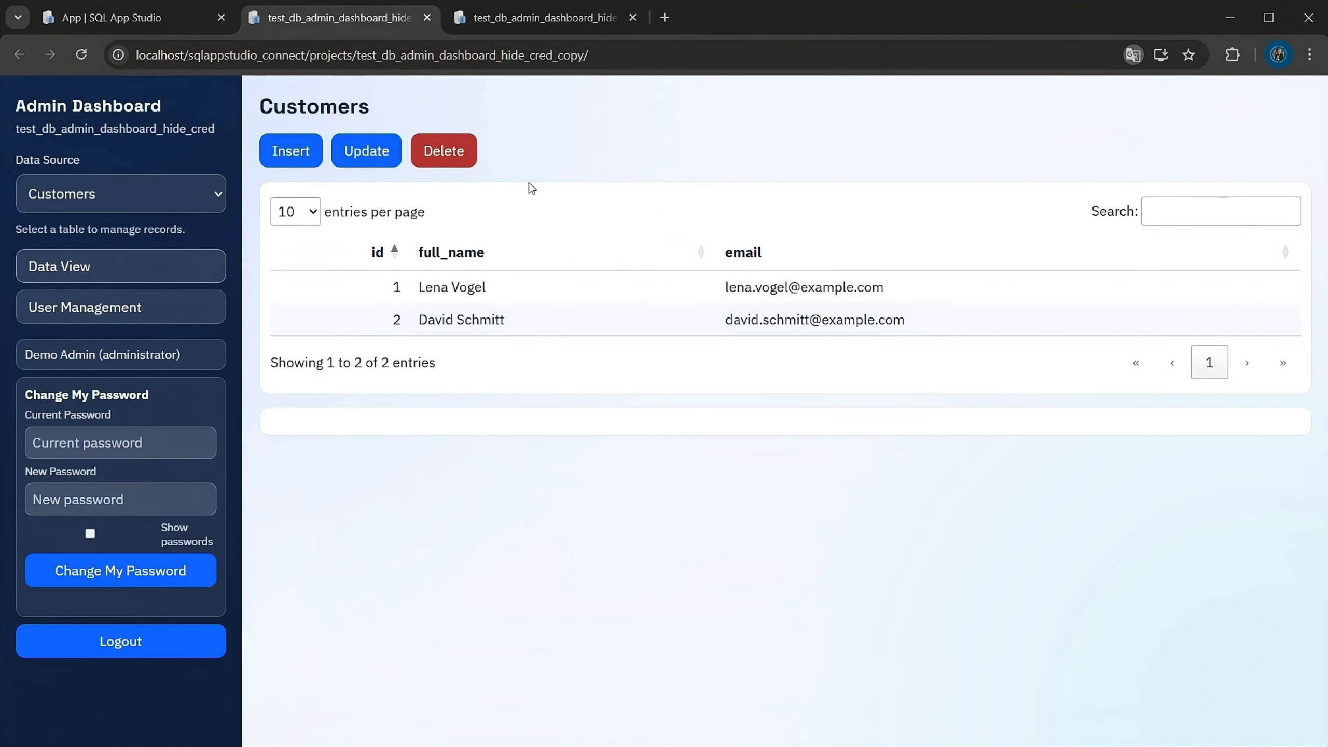
Review the shop dashboard's Customers records, switch to Orders and select the first order and its first order item
{"action": "left_click", "coordinate": [426, 293]}
{"action": "left_click", "coordinate": [474, 319]}
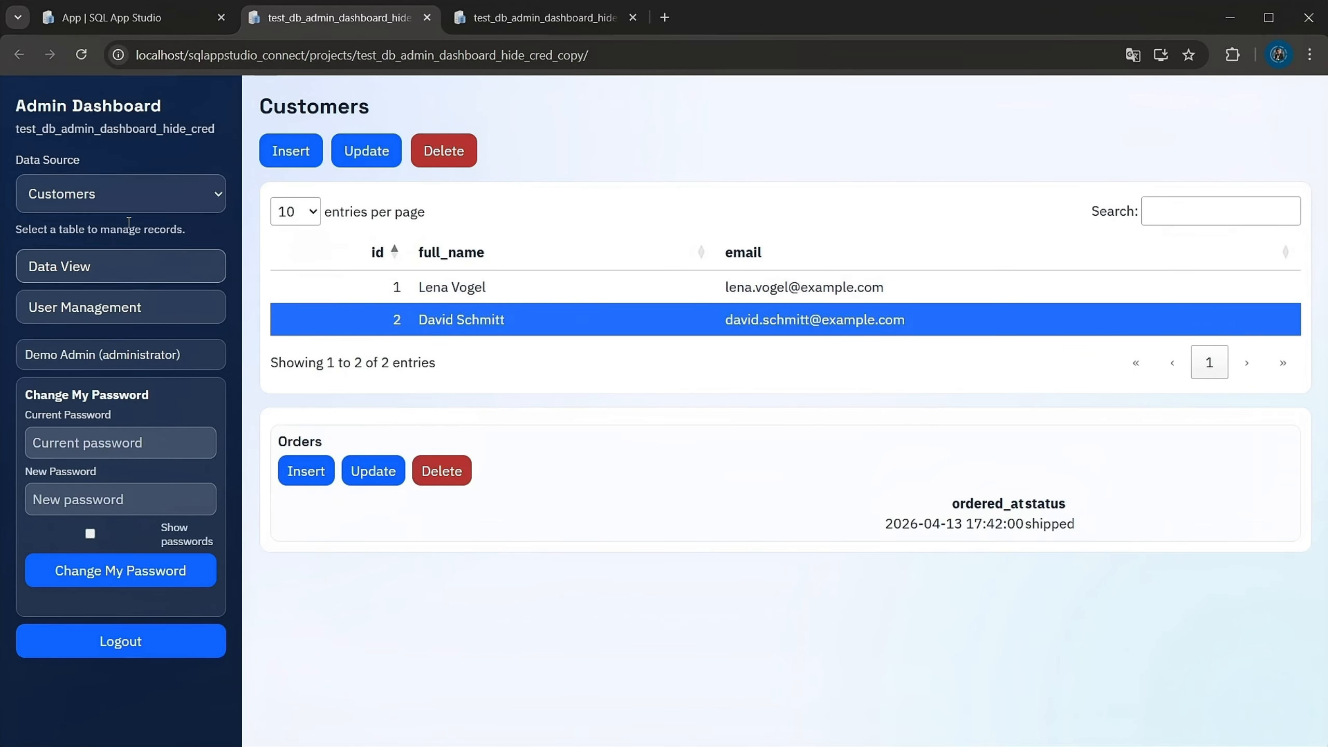
{"action": "left_click", "coordinate": [115, 204]}
{"action": "left_click", "coordinate": [79, 229]}
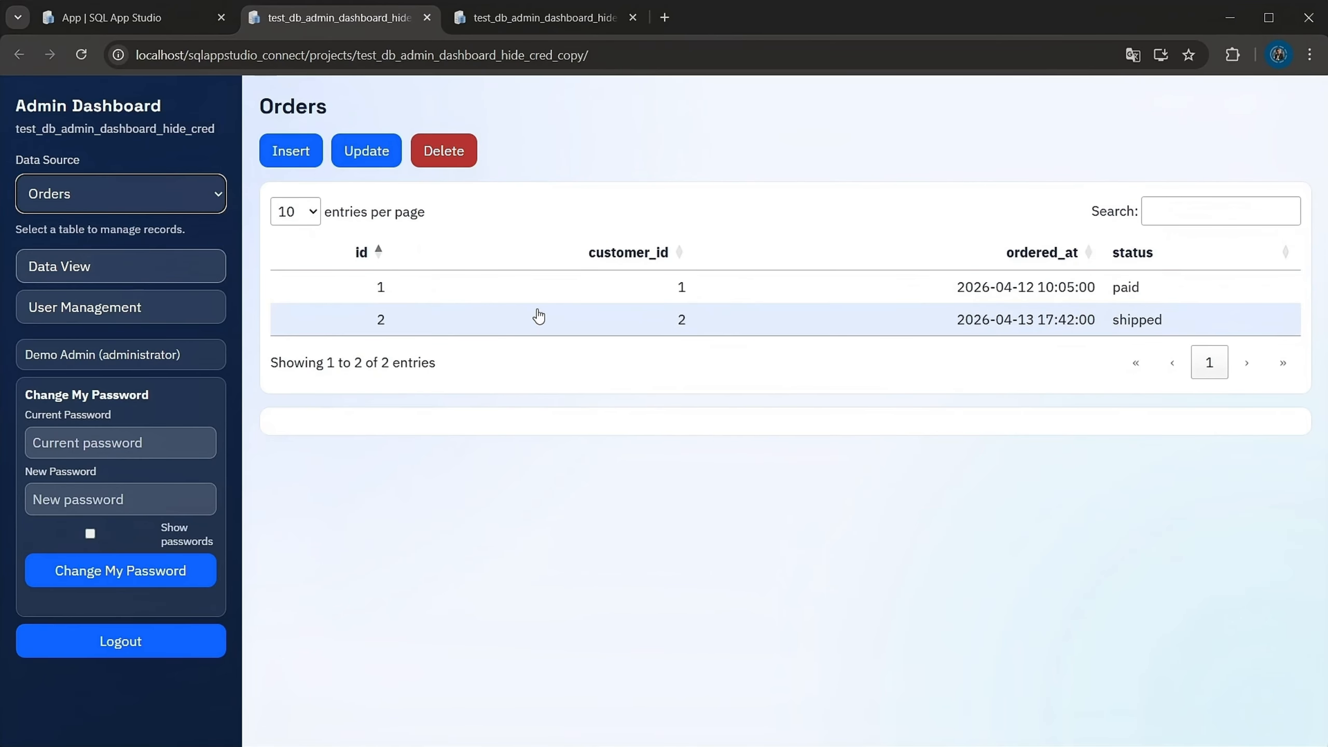
{"action": "left_click", "coordinate": [527, 291]}
{"action": "left_click", "coordinate": [613, 530]}
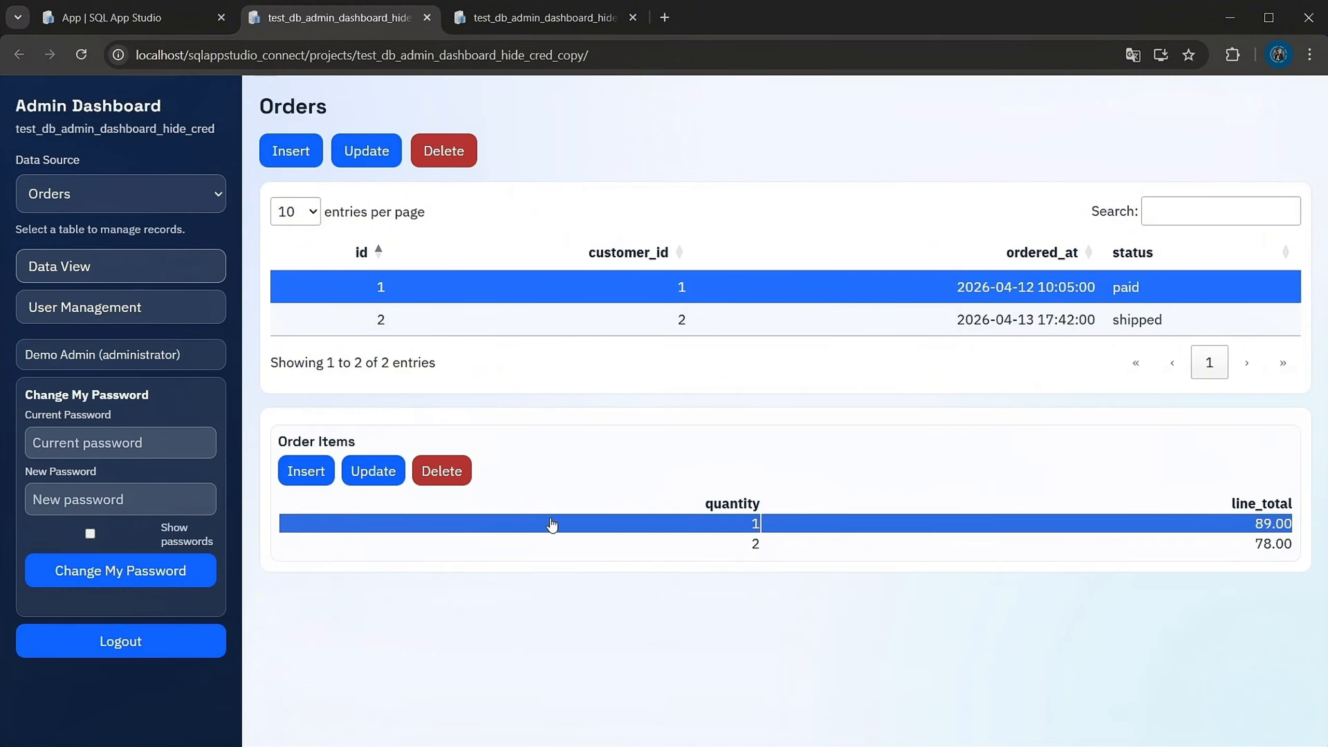
Switch the data source to Products and inspect Mouse Air and Monitor 27, selecting the order item linked to Monitor 27
{"action": "left_click", "coordinate": [111, 258]}
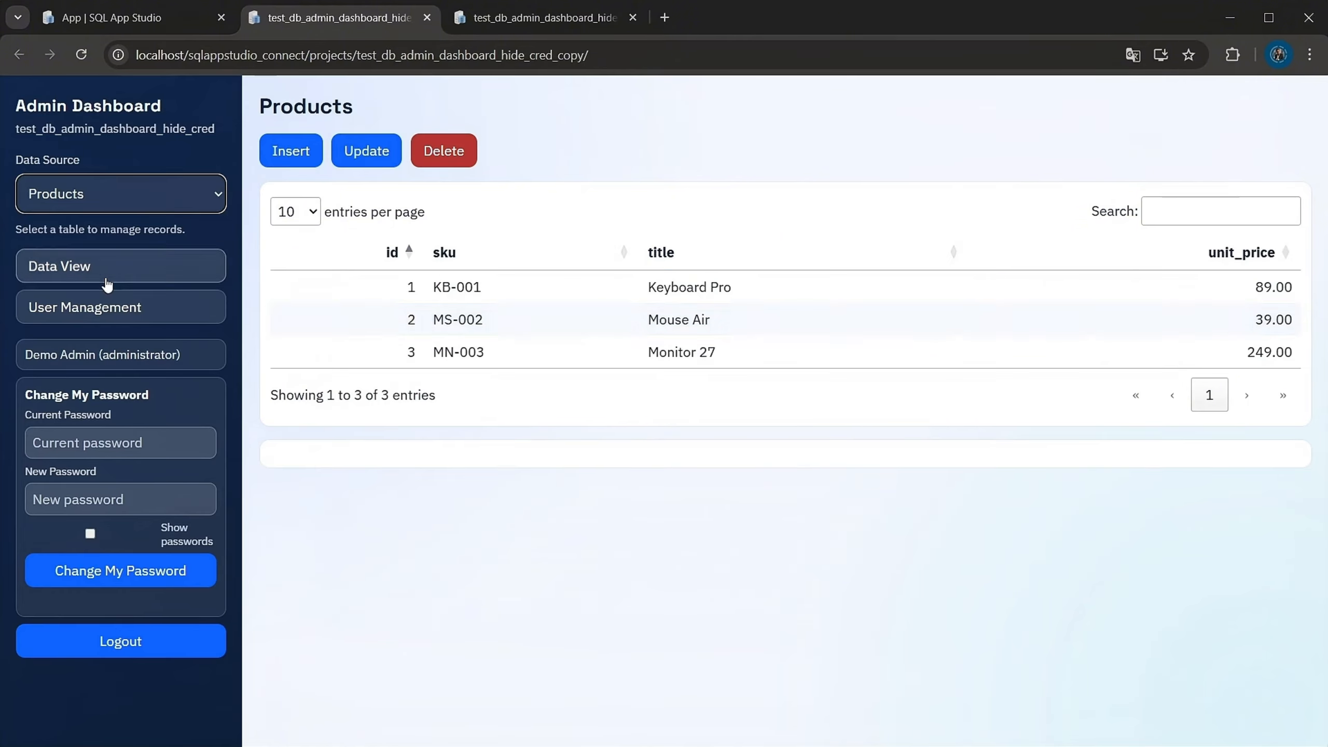
{"action": "left_click", "coordinate": [525, 318]}
{"action": "left_click", "coordinate": [542, 348]}
{"action": "left_click", "coordinate": [598, 563]}
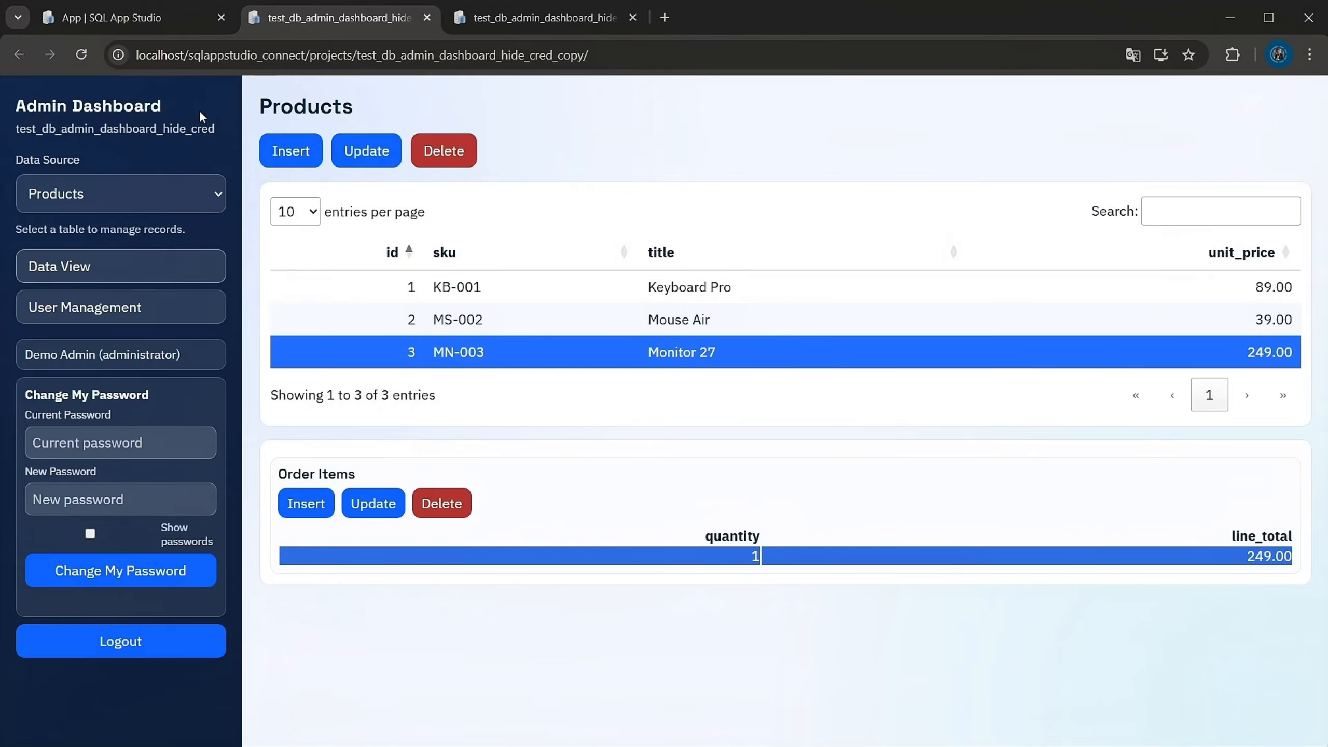
Return to SQL App Studio, dismiss the timing summary and generate an Admin Dashboard with the Inventory Basic (Stock + Movements) sample scenario
{"action": "left_click", "coordinate": [167, 20]}
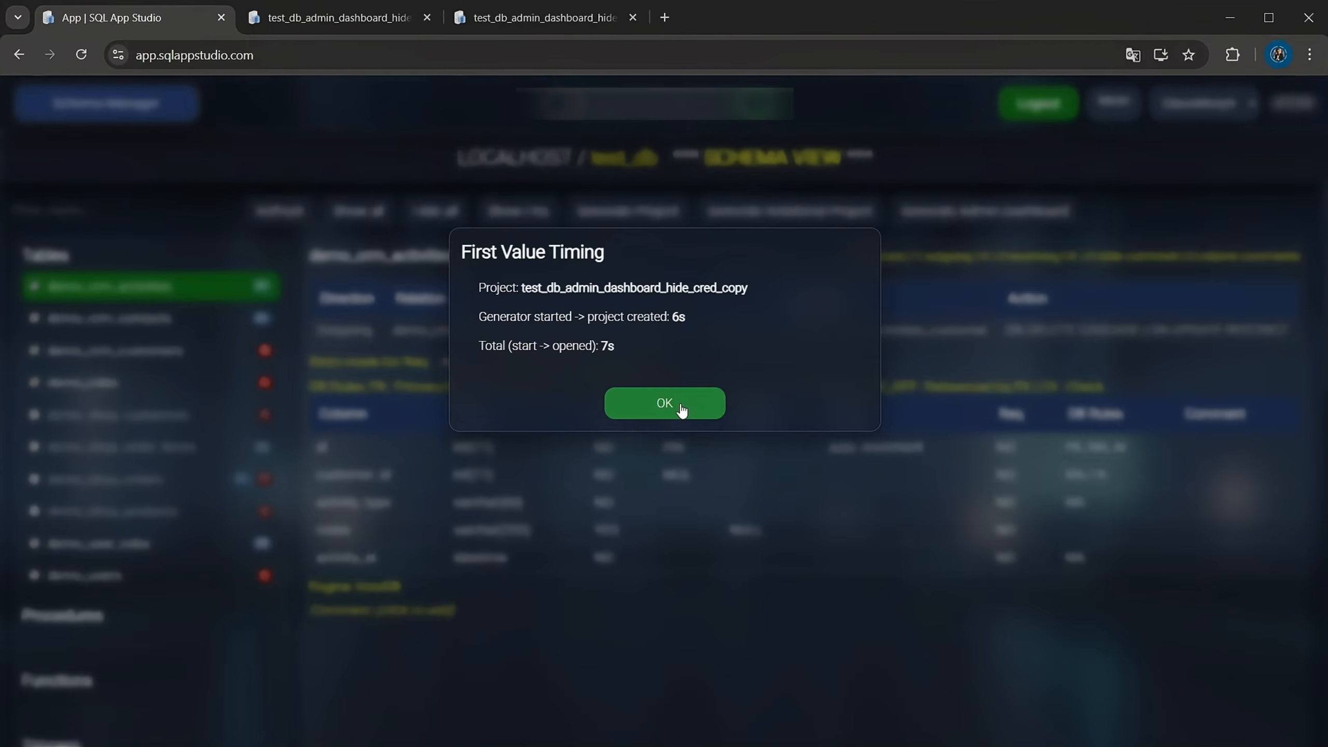
{"action": "left_click", "coordinate": [647, 413]}
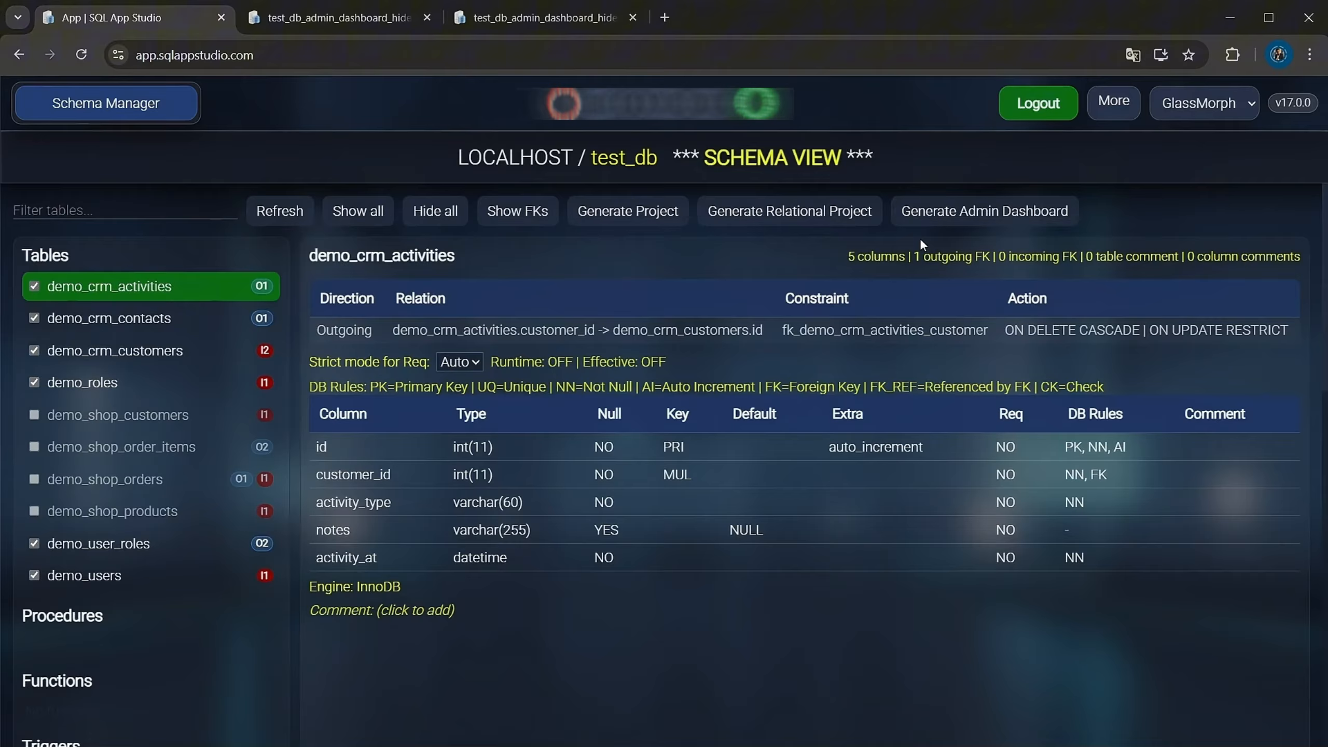
{"action": "left_click", "coordinate": [947, 224]}
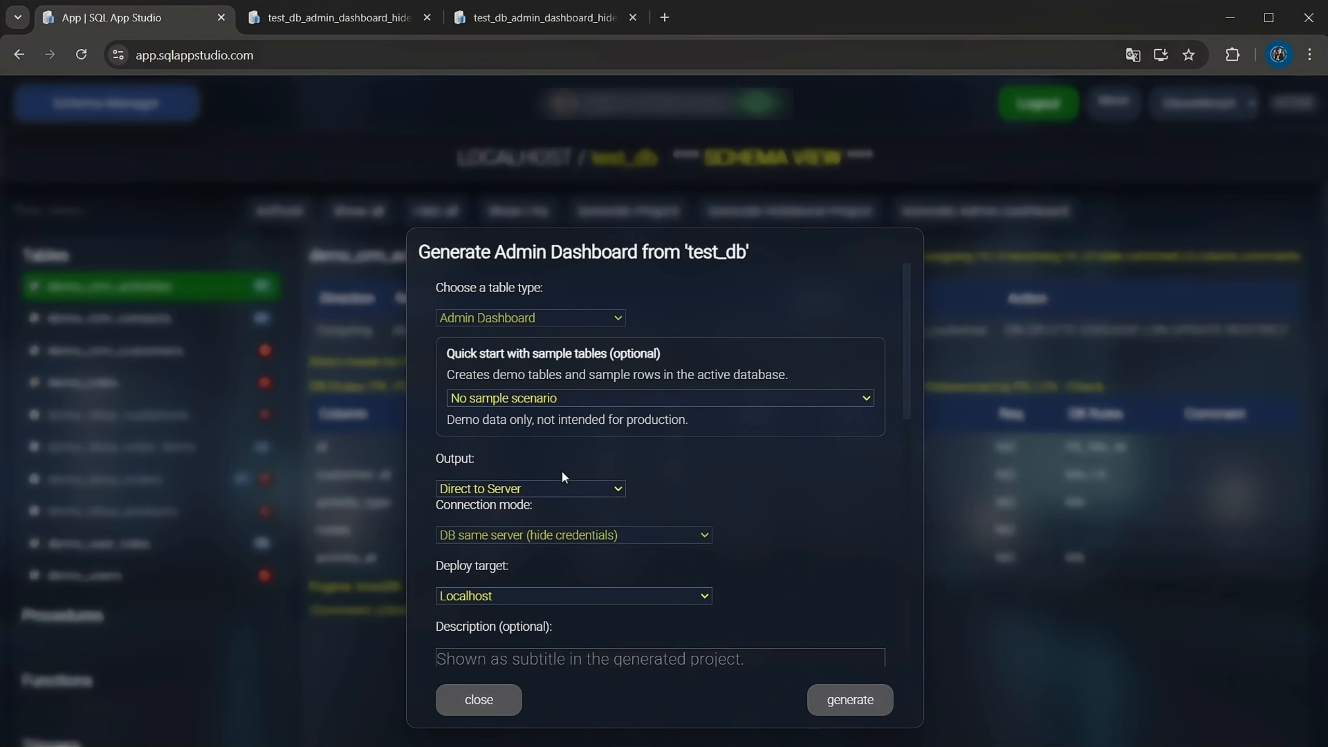
{"action": "left_click", "coordinate": [531, 489]}
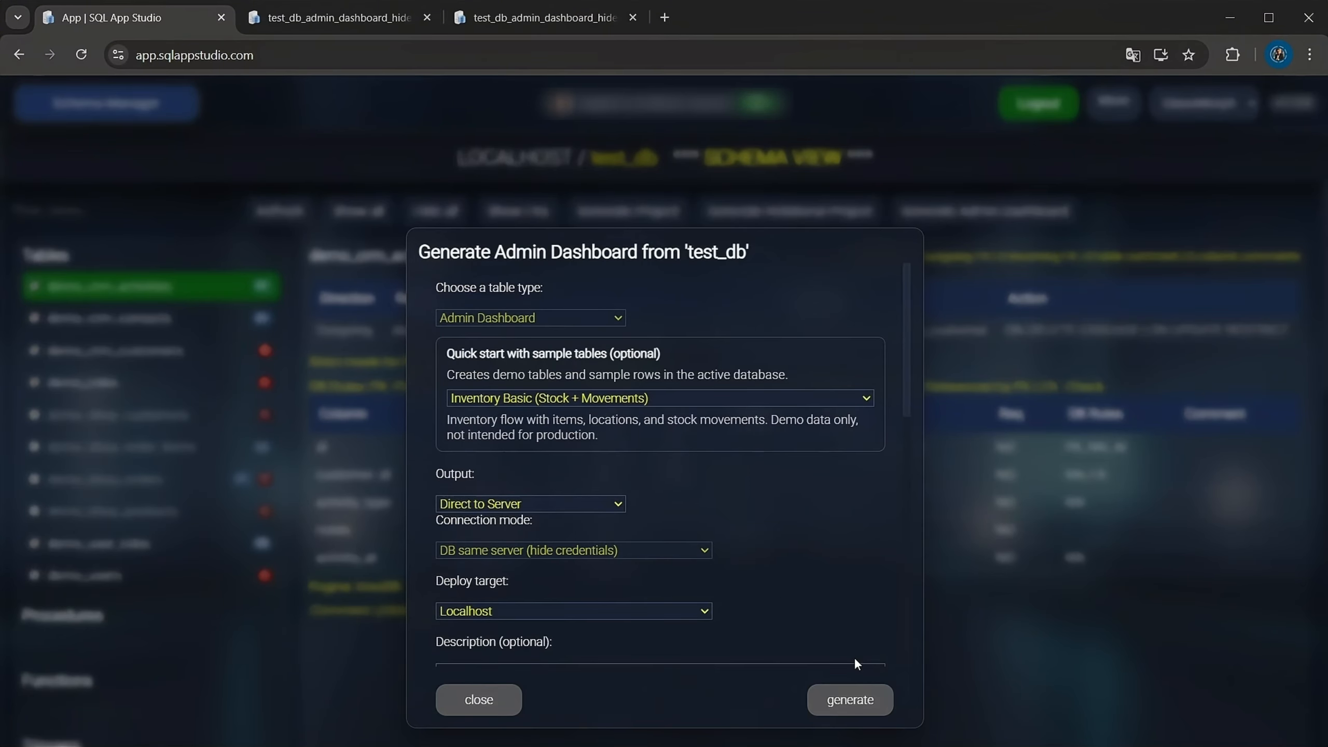
{"action": "left_click", "coordinate": [856, 714]}
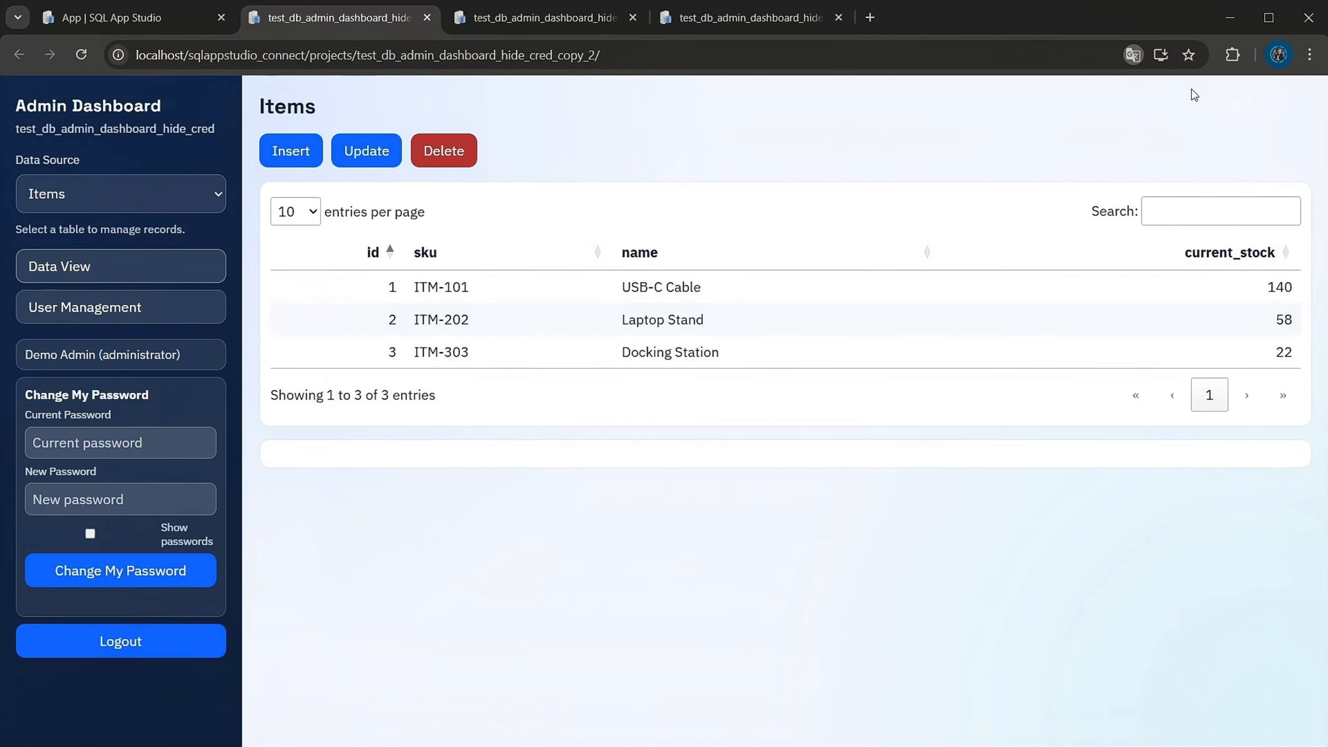
Review the inventory dashboard's Items and Locations records with their linked Movements, including Docking Station, Warehouse A and Warehouse B
{"action": "left_click", "coordinate": [483, 319]}
{"action": "left_click", "coordinate": [411, 354]}
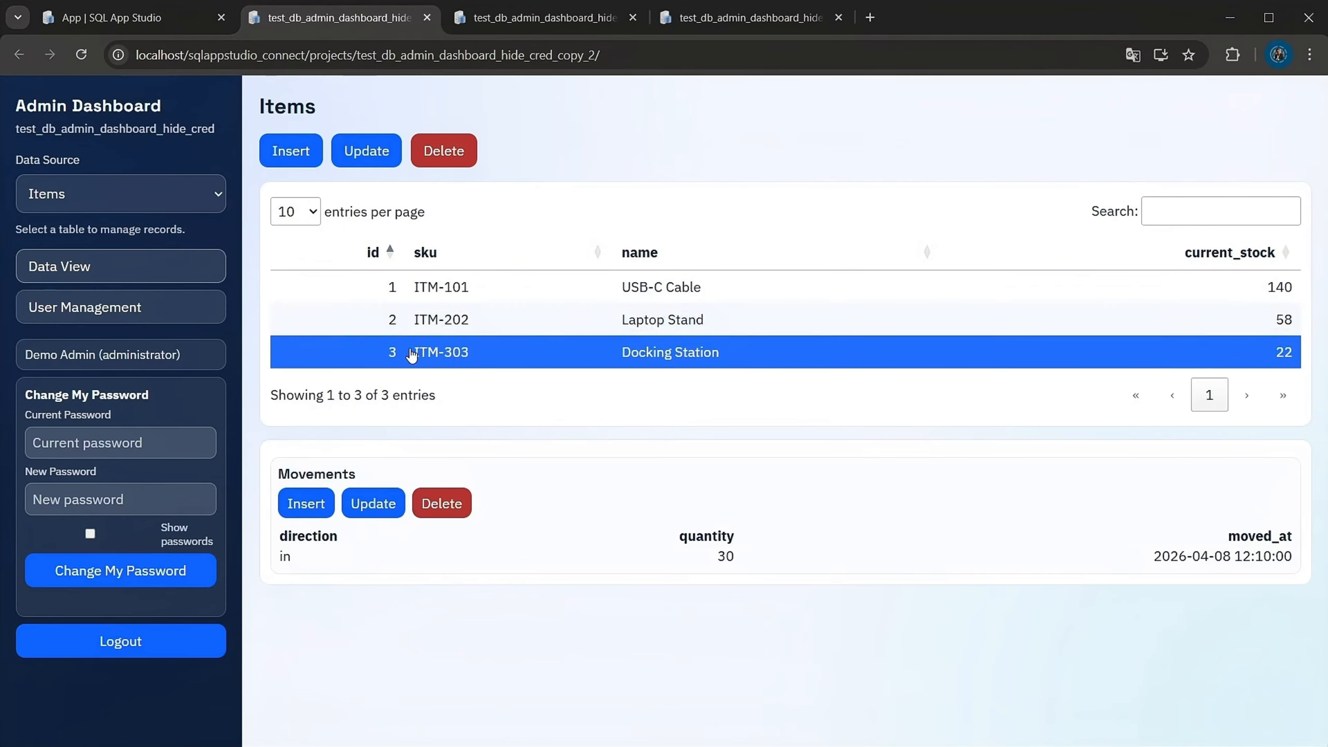
{"action": "left_click", "coordinate": [104, 208]}
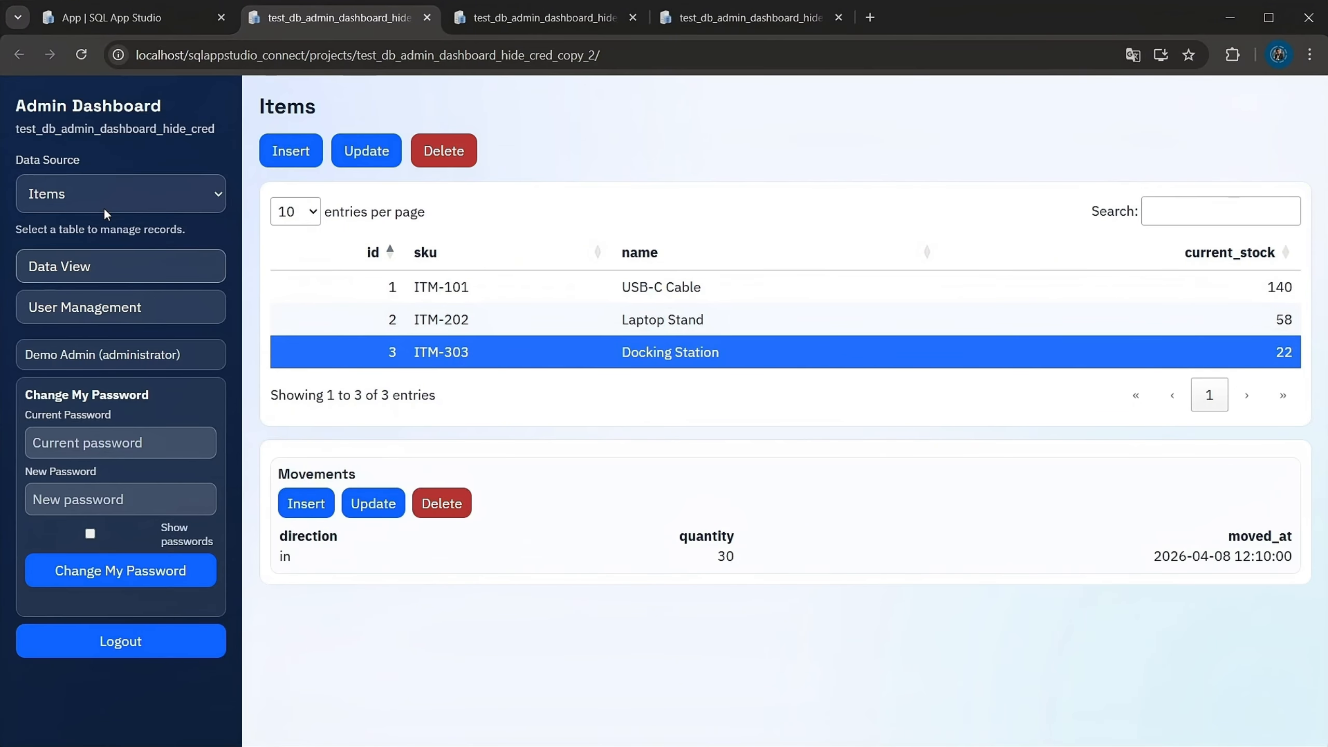
{"action": "left_click", "coordinate": [89, 245]}
{"action": "left_click", "coordinate": [516, 298]}
{"action": "left_click", "coordinate": [533, 320]}
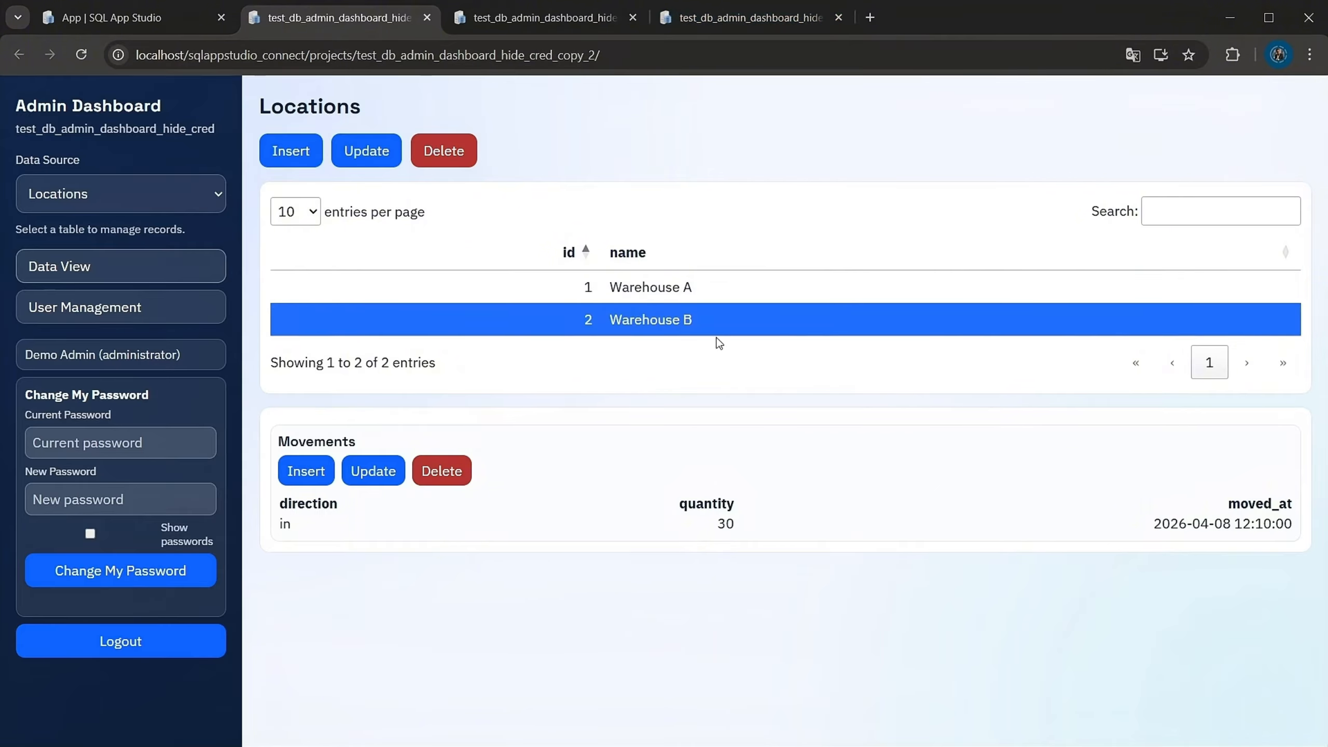
{"action": "left_click", "coordinate": [732, 295]}
{"action": "left_click", "coordinate": [748, 324]}
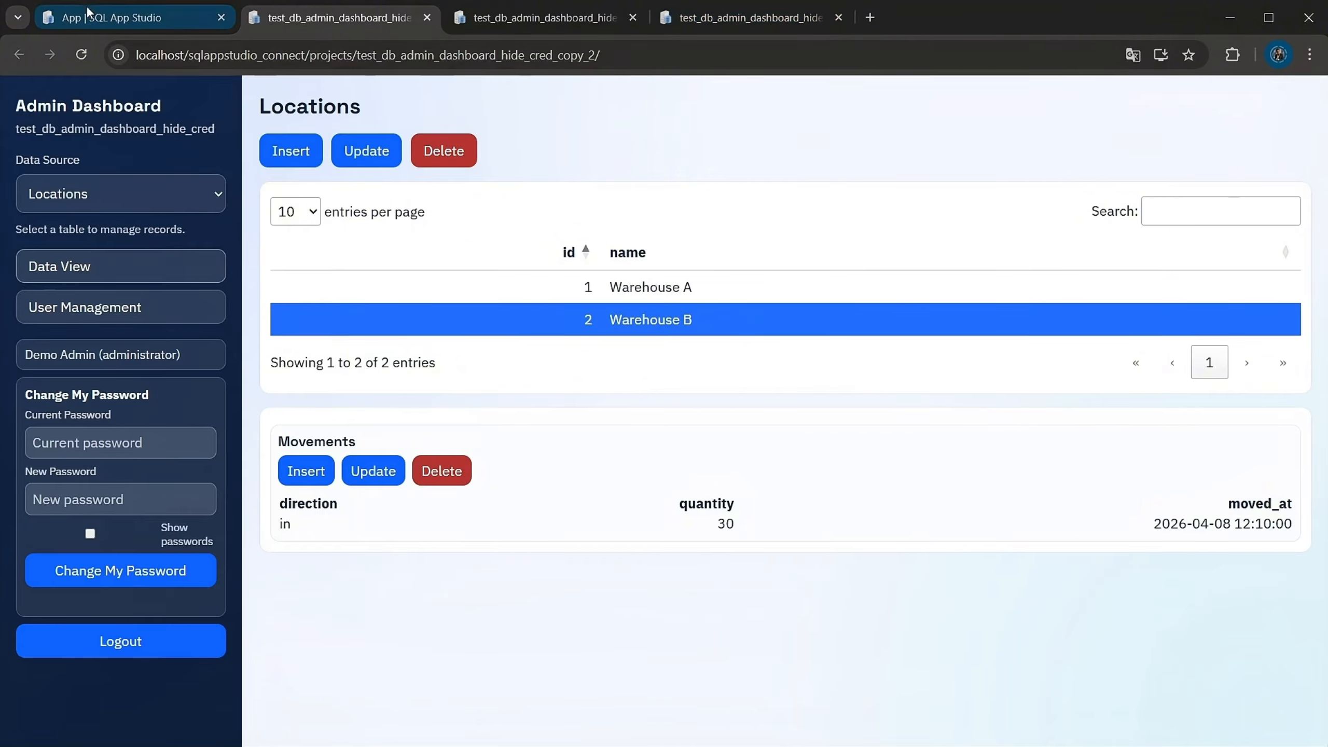
Return to SQL App Studio, dismiss the timing summary, open test_db in the Data Manager and look through its full list of tables
{"action": "left_click", "coordinate": [107, 20]}
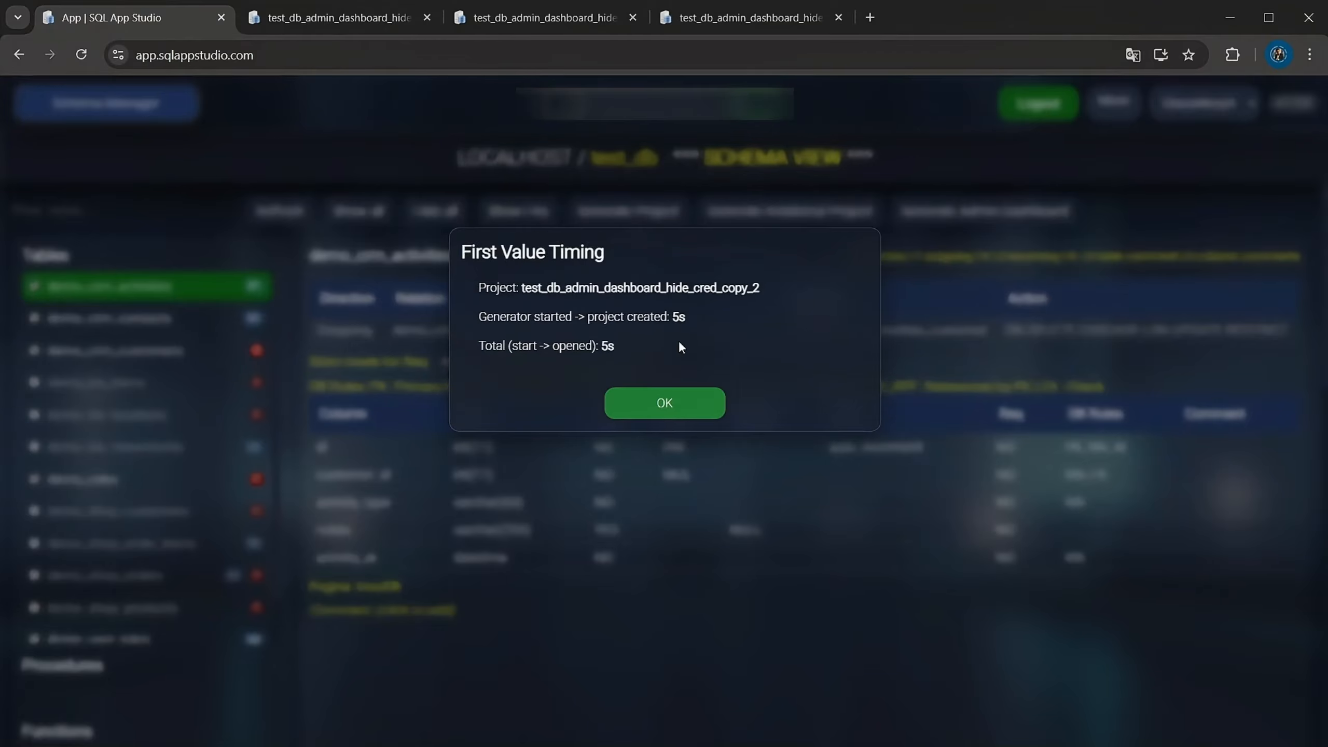
{"action": "left_click", "coordinate": [670, 411]}
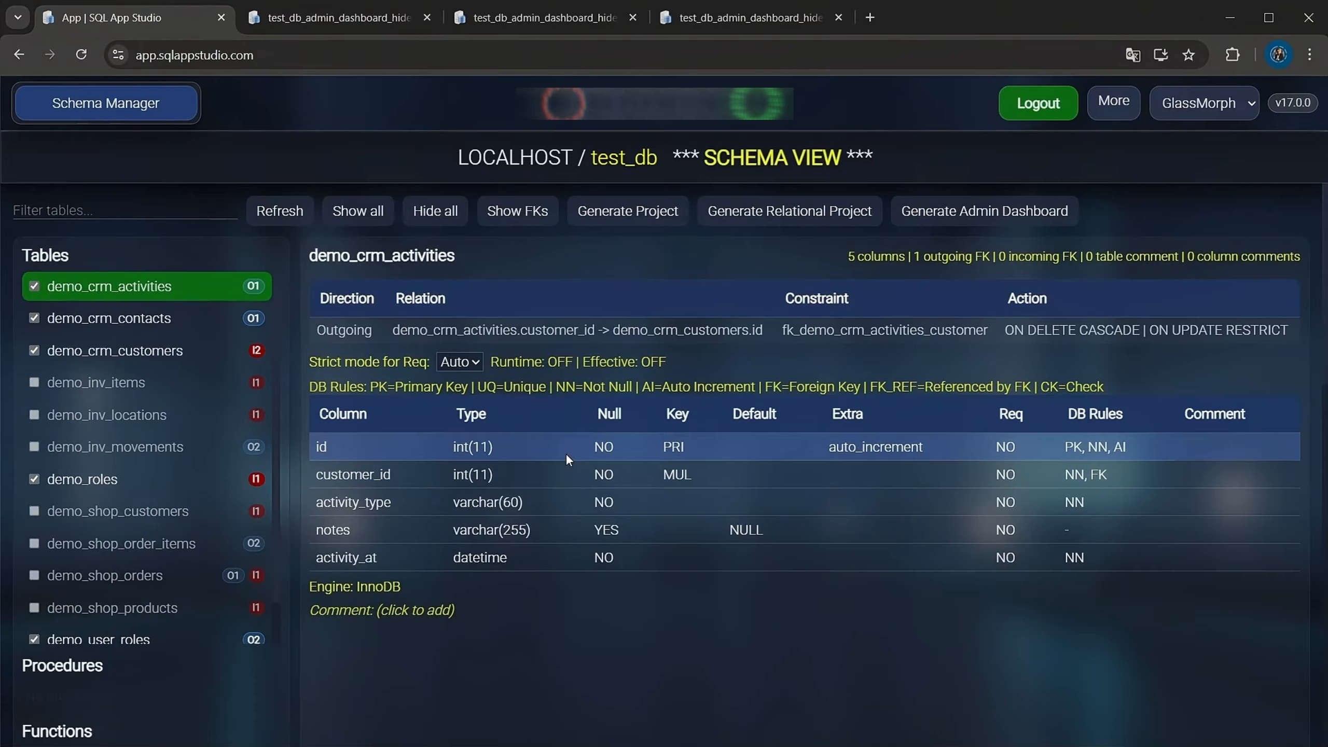
{"action": "left_click", "coordinate": [108, 118]}
{"action": "left_click", "coordinate": [112, 148]}
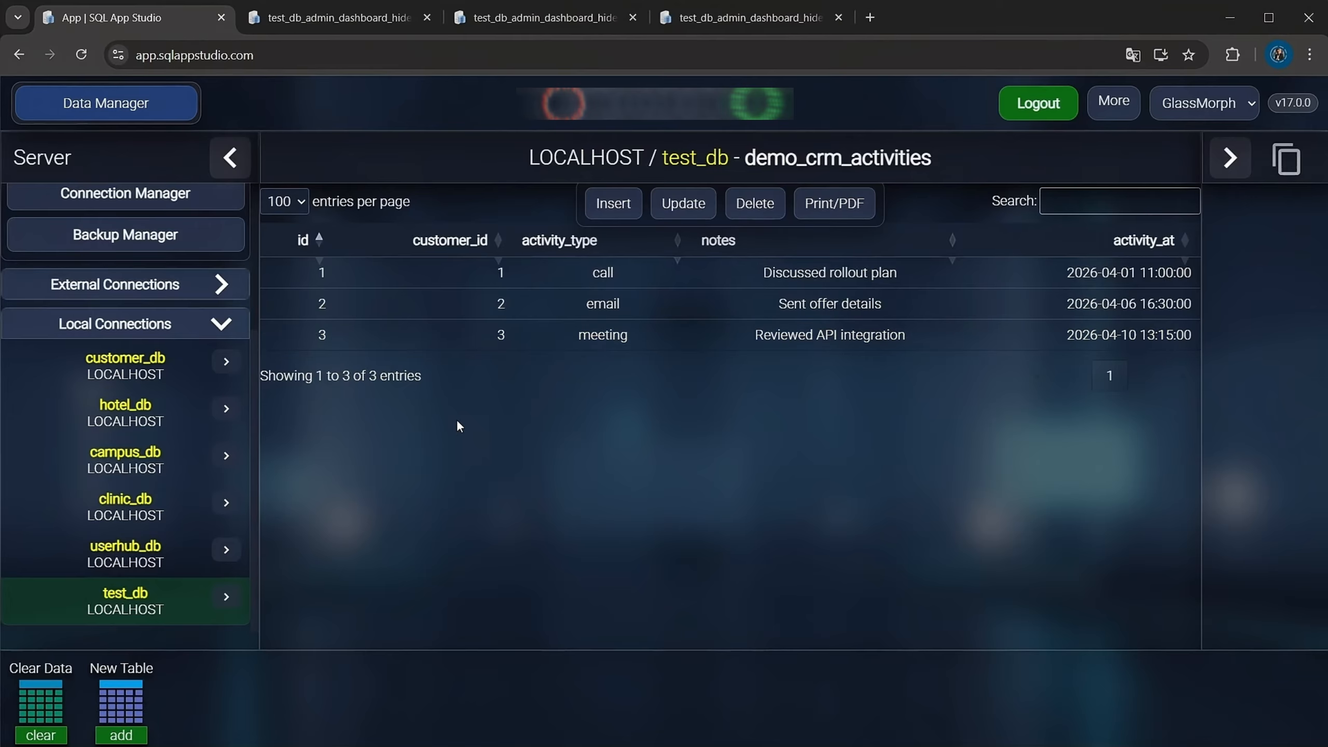
{"action": "left_click", "coordinate": [117, 608]}
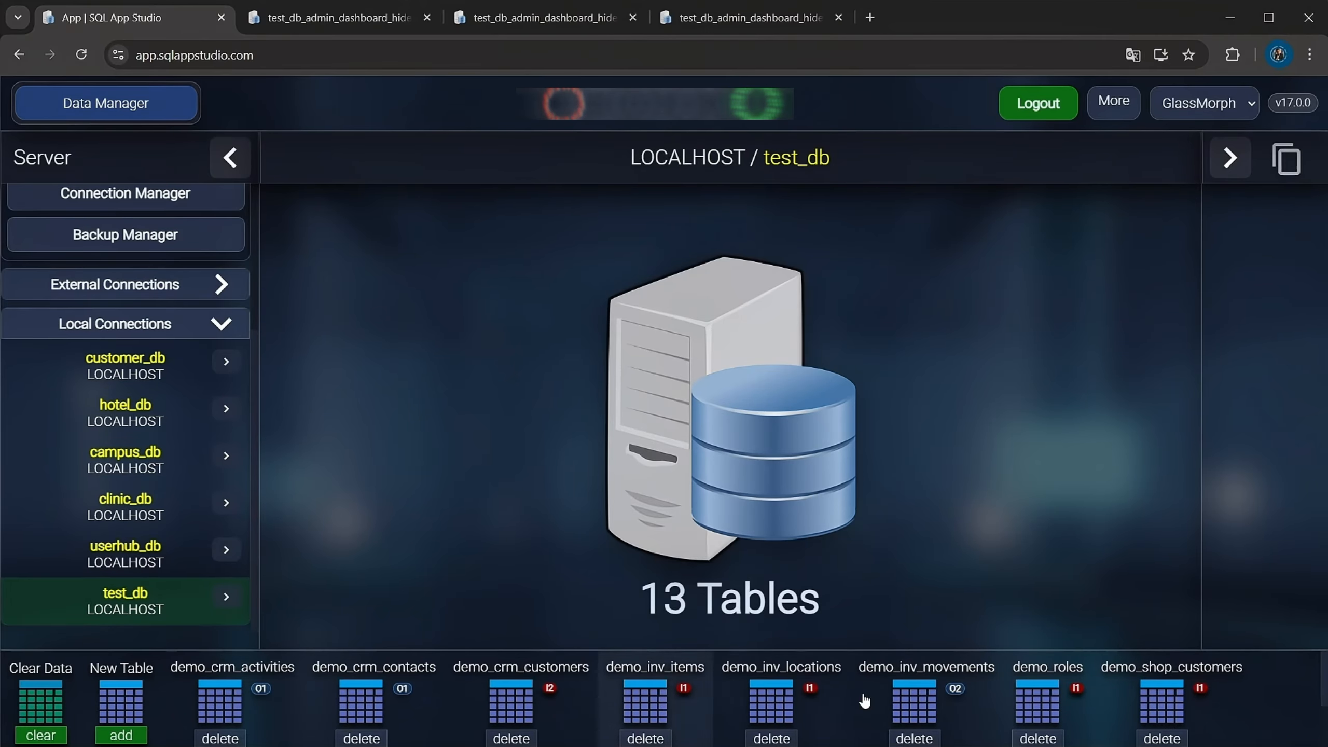
{"action": "scroll", "coordinate": [307, 699], "scroll_direction": "right", "scroll_amount": 5}
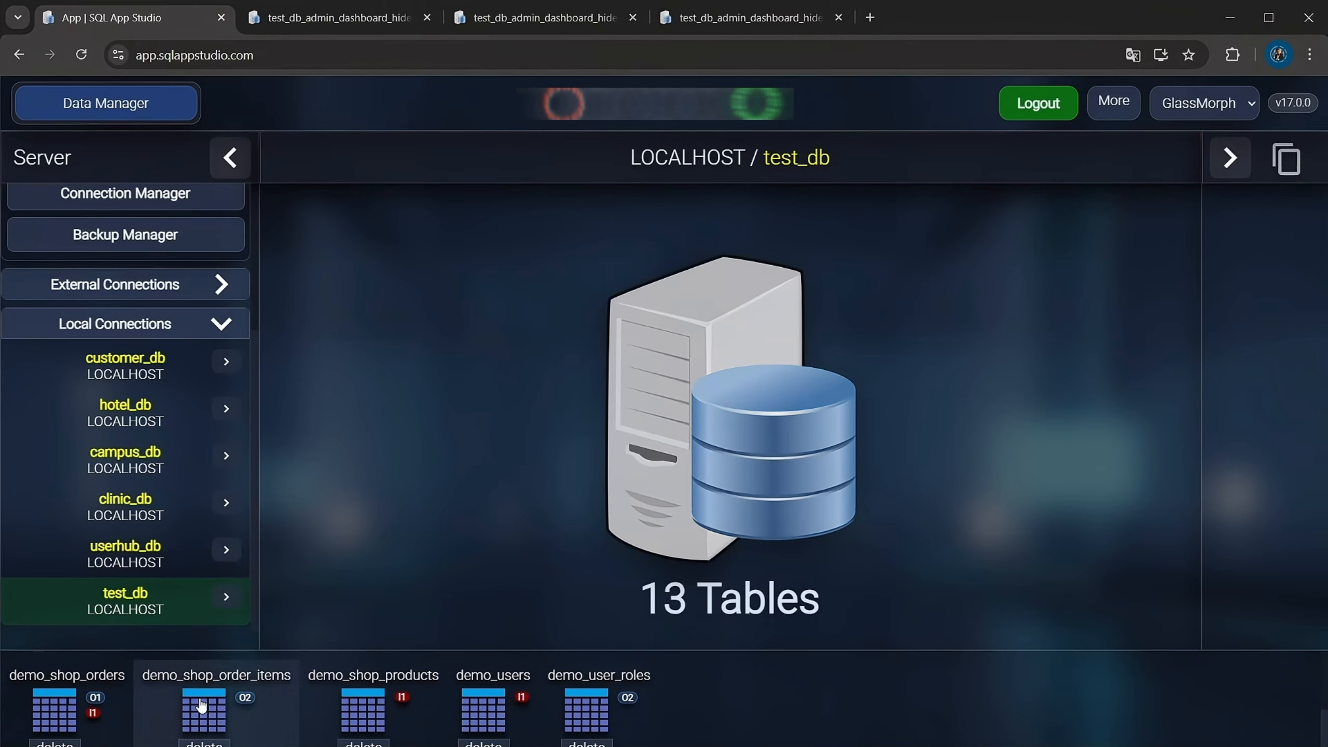
{"action": "scroll", "coordinate": [588, 713], "scroll_direction": "left", "scroll_amount": 10}
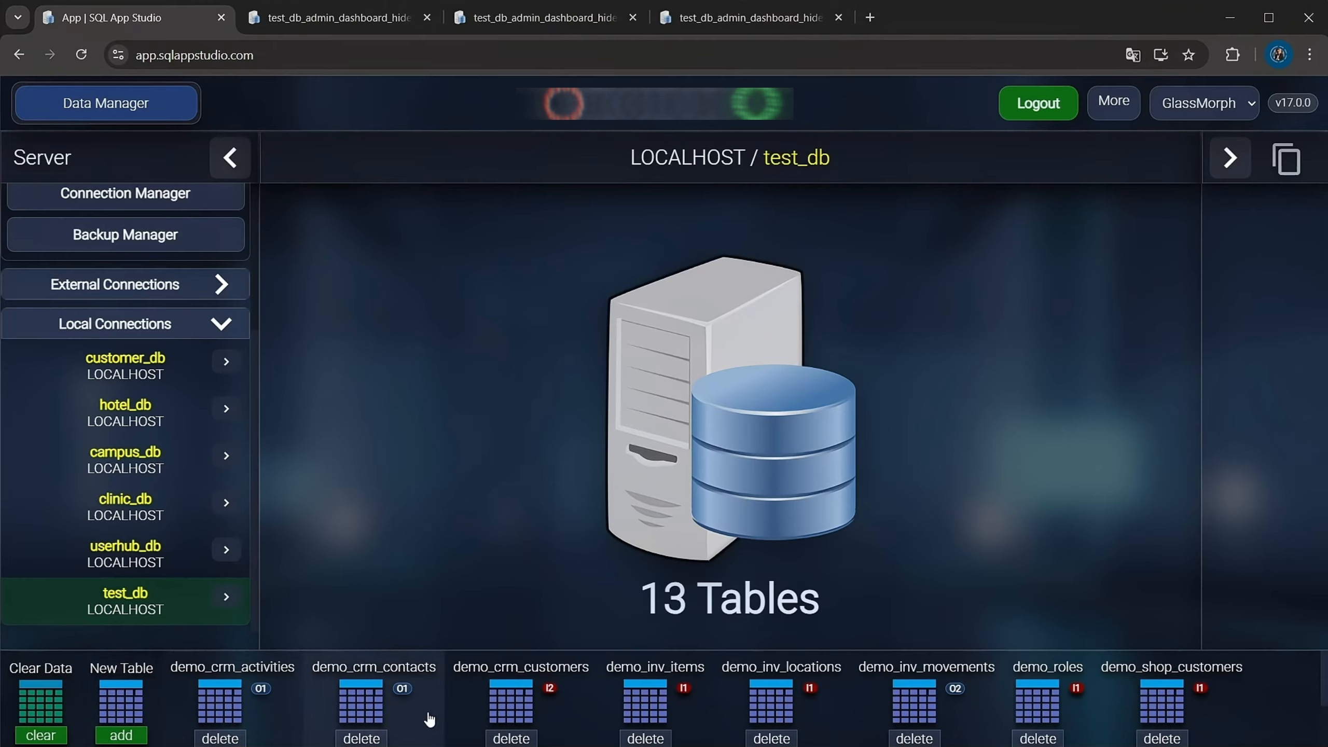
{"action": "scroll", "coordinate": [597, 691], "scroll_direction": "right", "scroll_amount": 5}
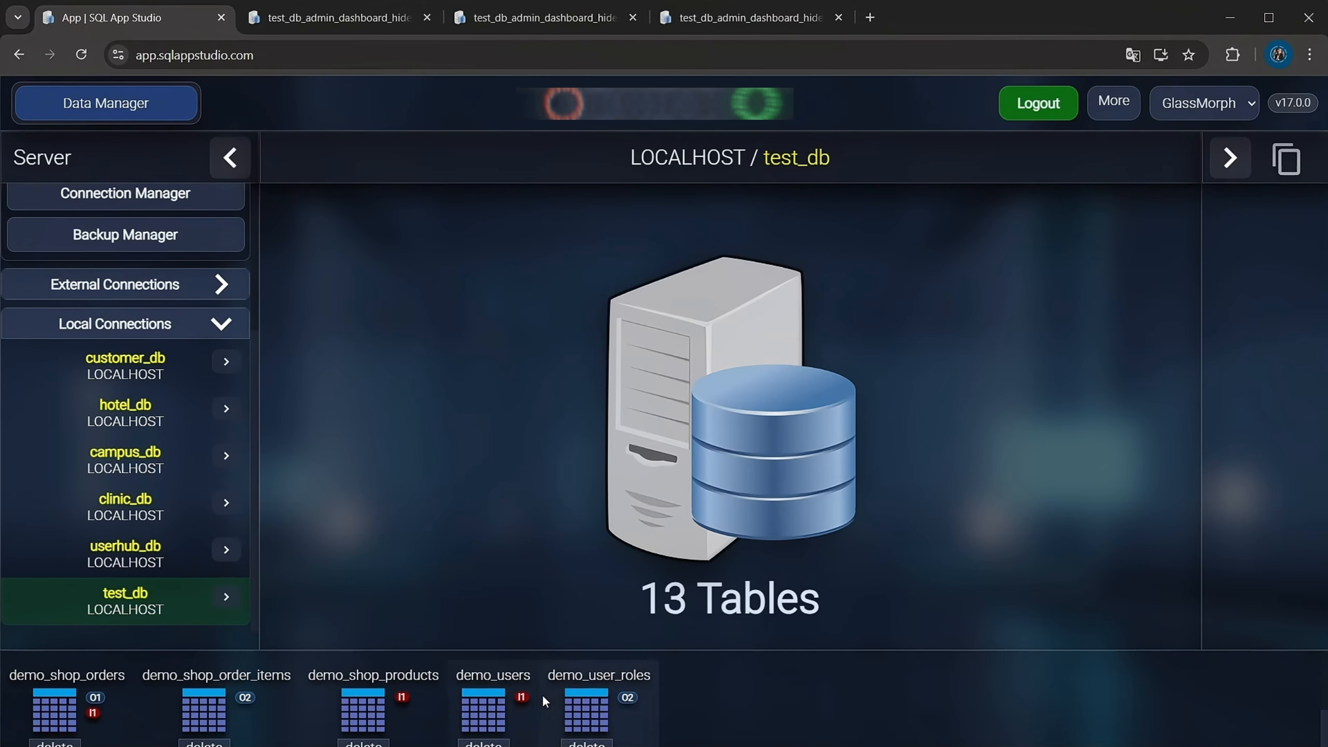
{"action": "scroll", "coordinate": [542, 695], "scroll_direction": "left", "scroll_amount": 10}
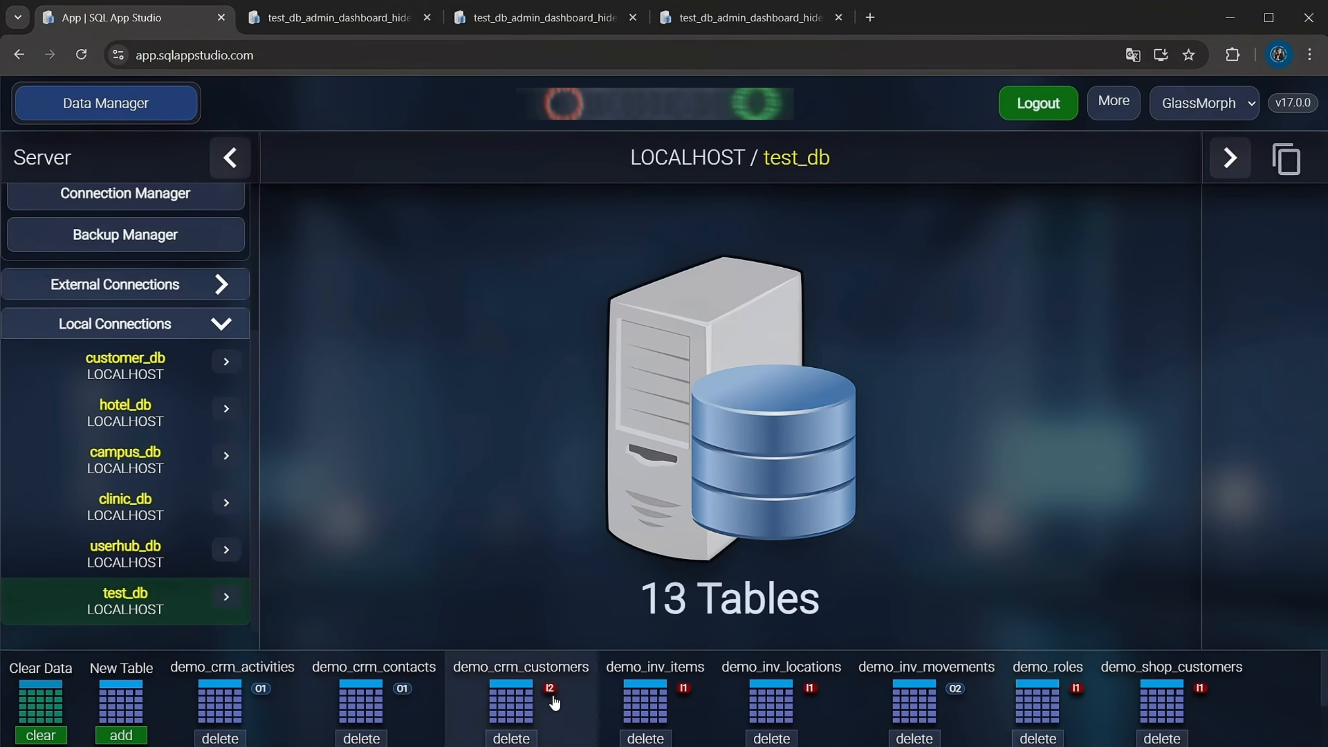
Open the local databases customer_db and campus_db one after the other to view their tables
{"action": "left_click", "coordinate": [146, 382]}
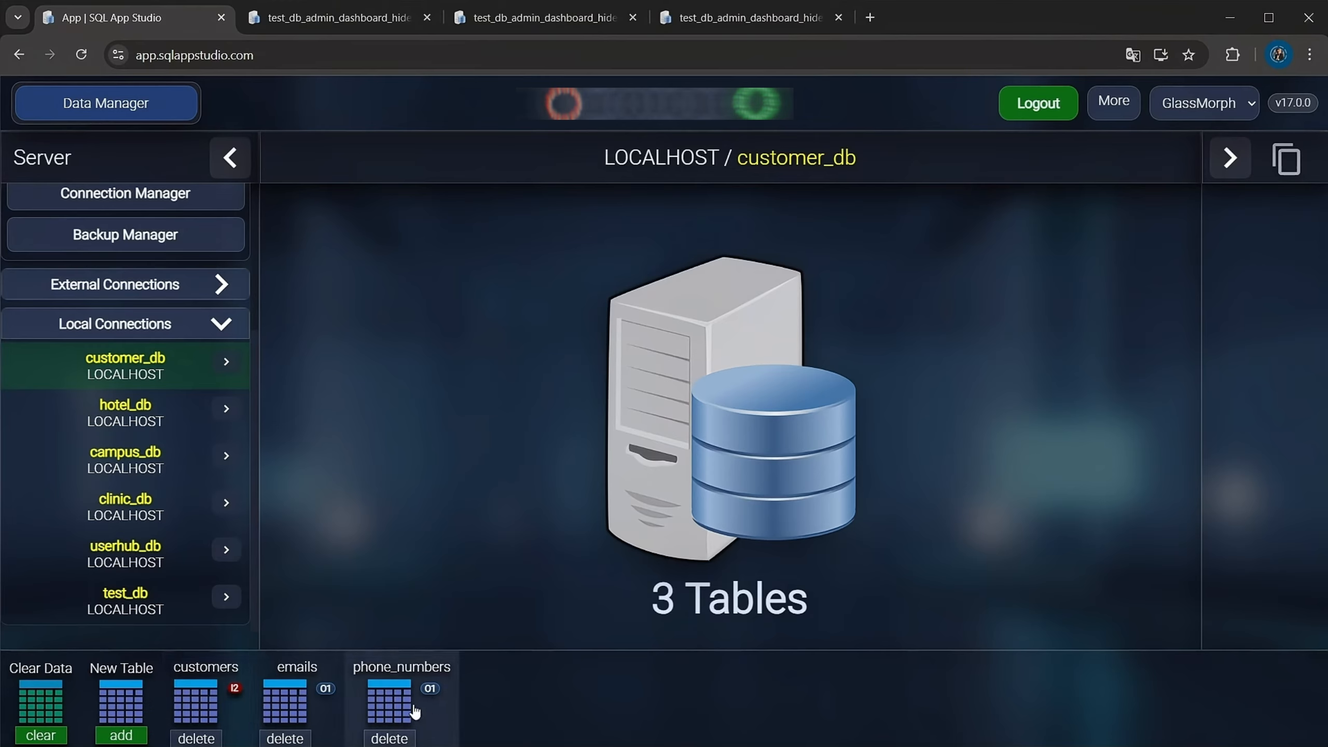
{"action": "left_click", "coordinate": [132, 465]}
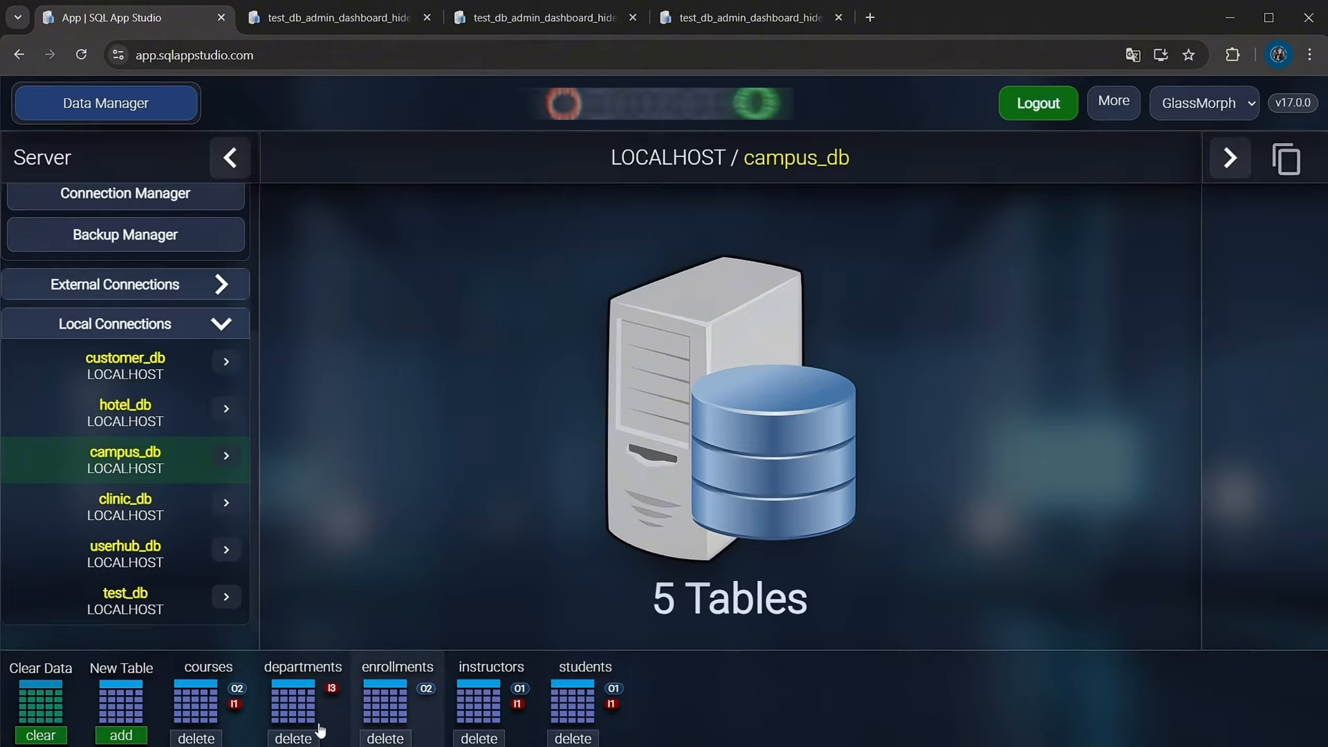
Copy the students and enrollments tables from campus_db into customer_db through the table clipboard, acknowledging the foreign-key notes
{"action": "left_click", "coordinate": [575, 703]}
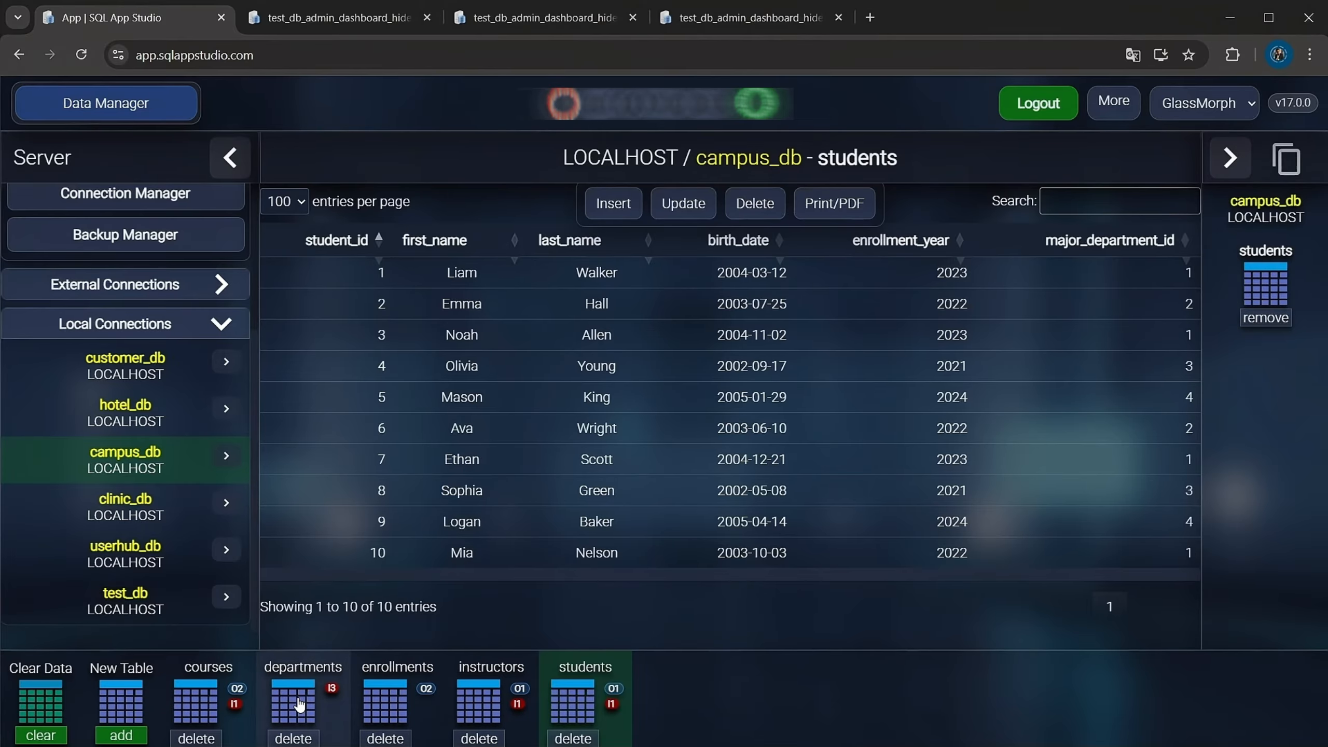
{"action": "left_click", "coordinate": [395, 708]}
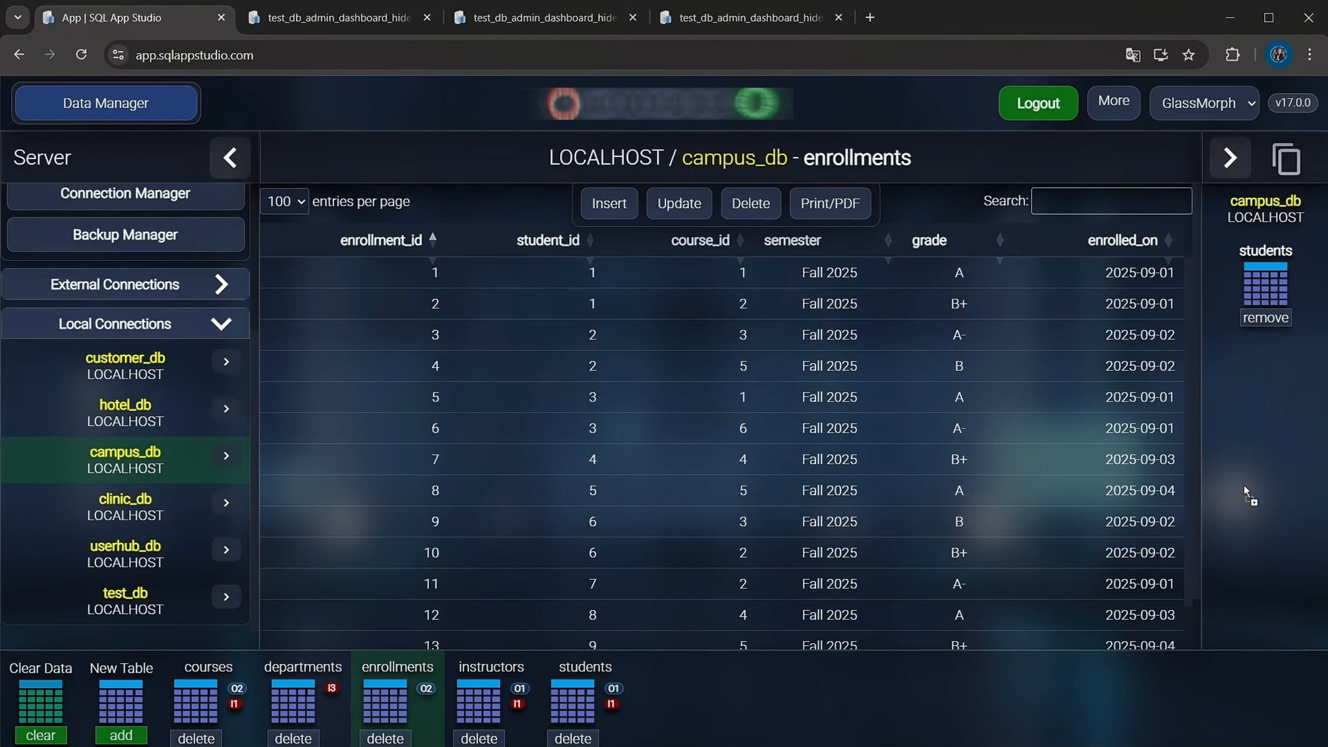
{"action": "left_click", "coordinate": [126, 366]}
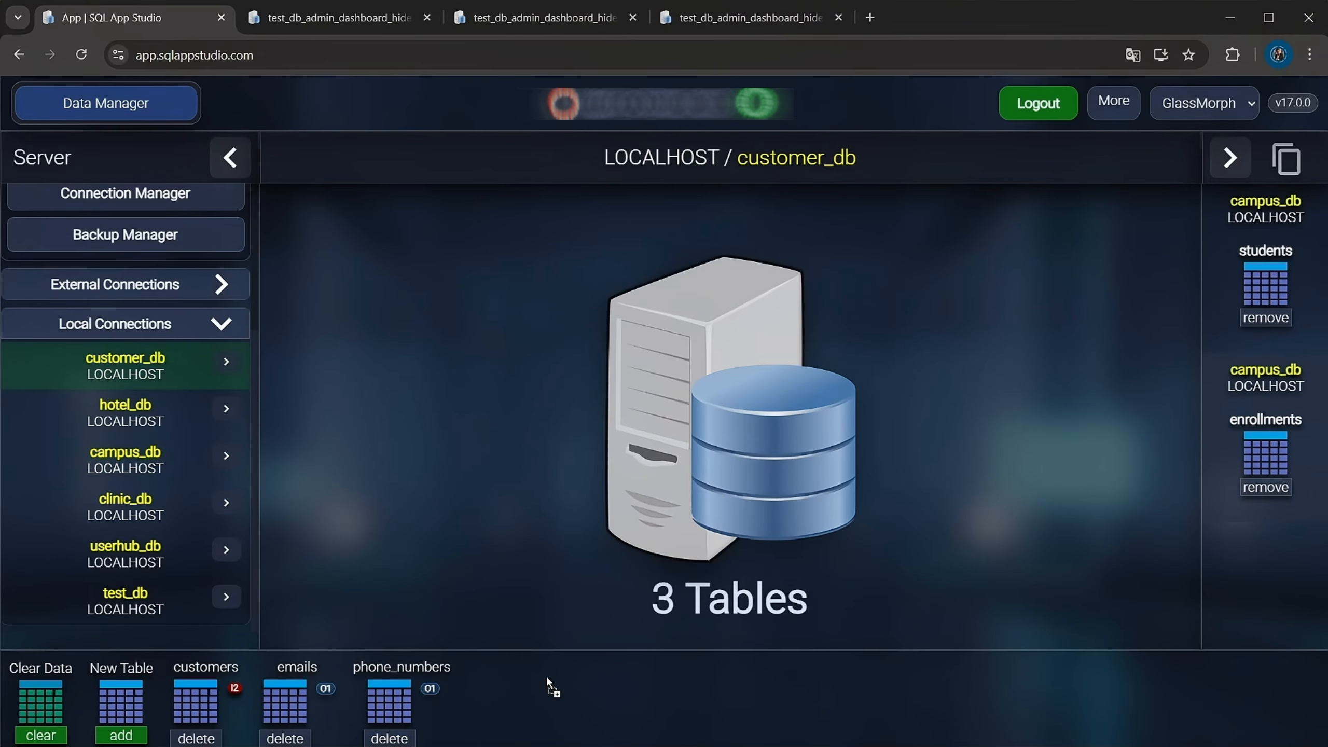
{"action": "left_click_drag", "start_coordinate": [546, 674], "coordinate": [546, 680]}
{"action": "left_click", "coordinate": [346, 373]}
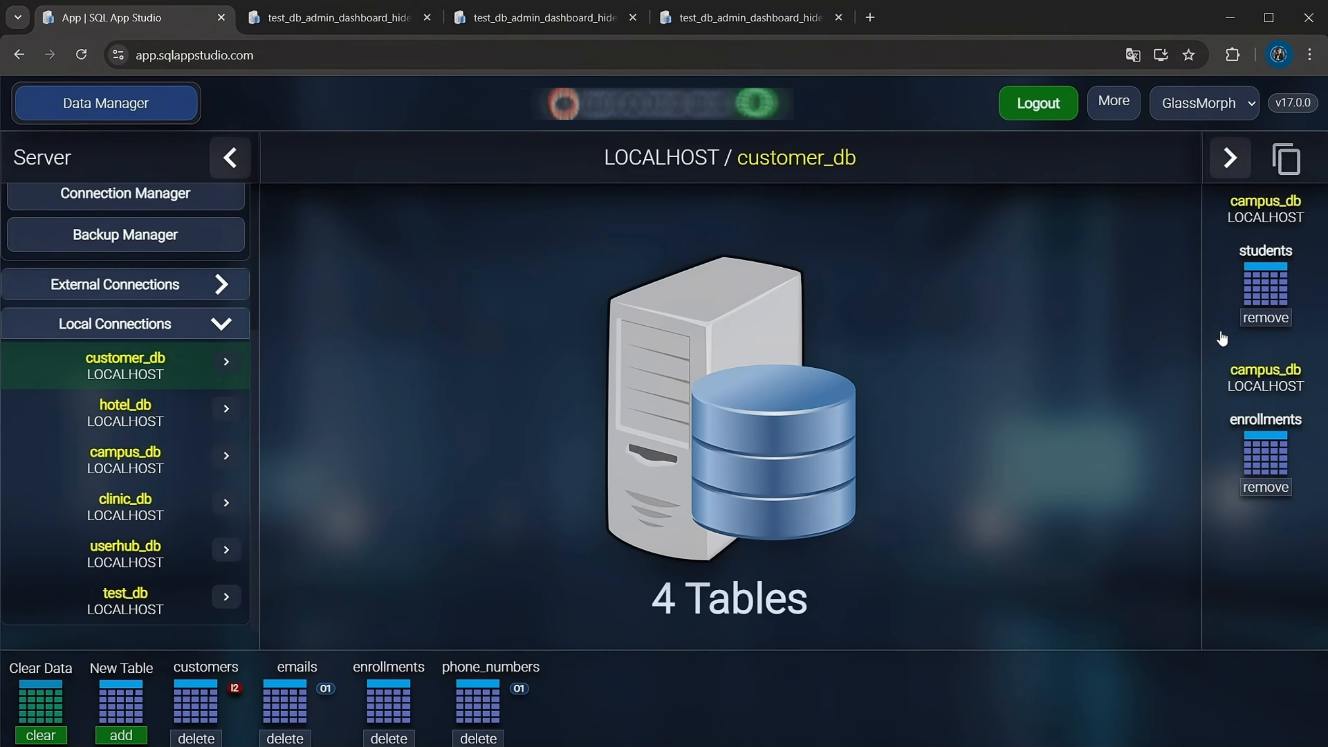
{"action": "left_click_drag", "start_coordinate": [1257, 291], "coordinate": [699, 580]}
{"action": "left_click_drag", "start_coordinate": [672, 688], "coordinate": [672, 689]}
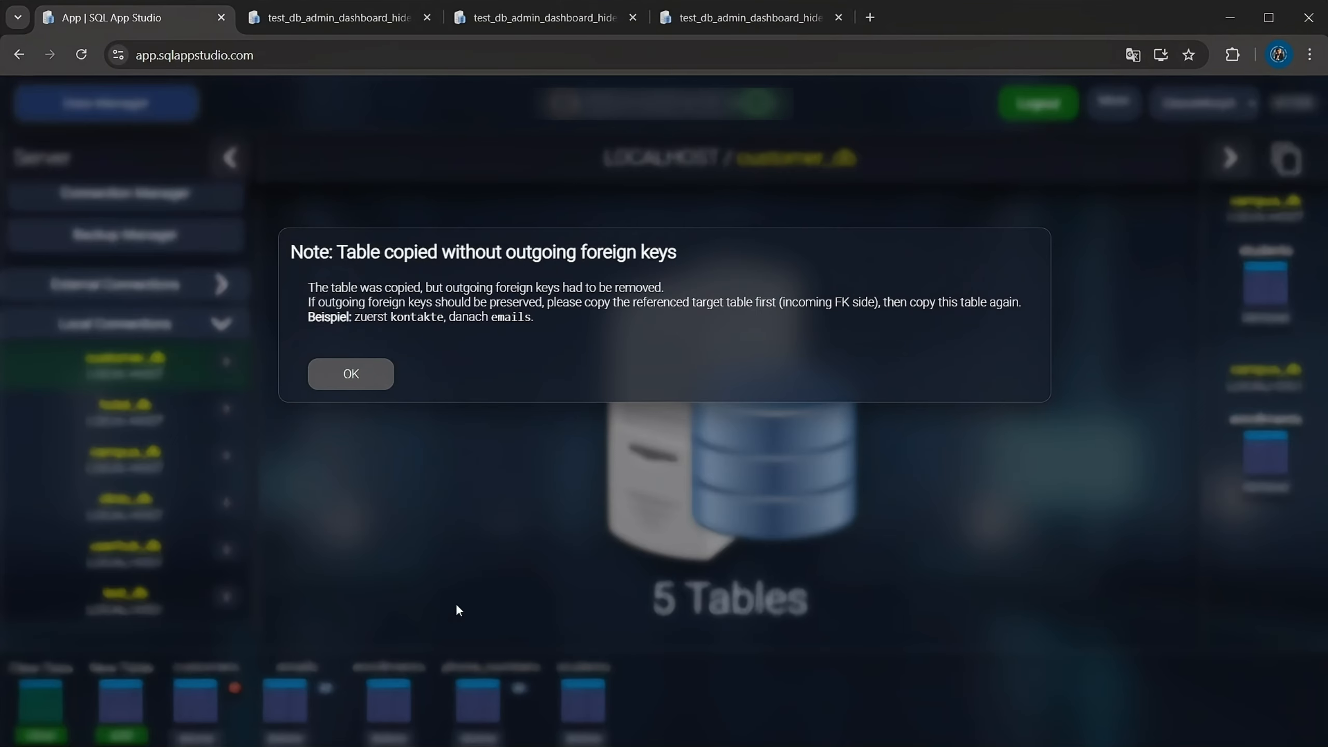
{"action": "left_click", "coordinate": [348, 375]}
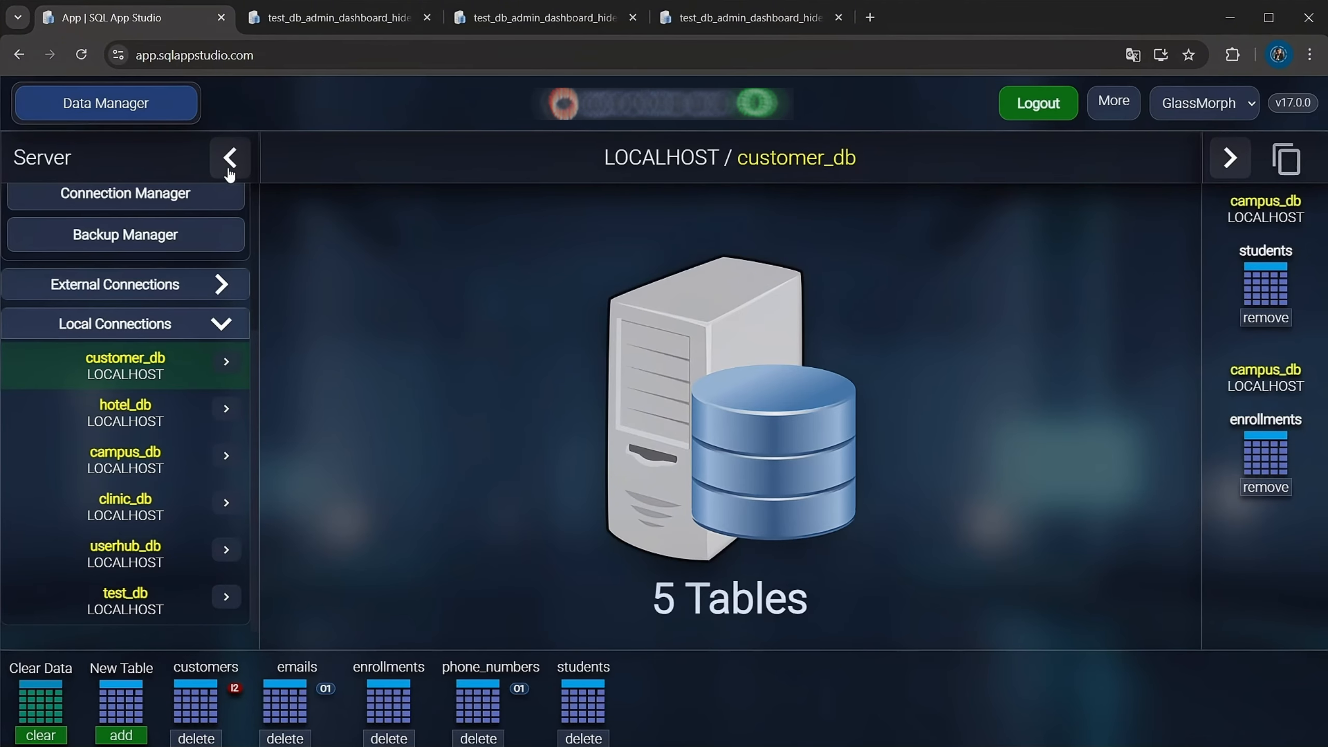
Open customer_db in the Schema Manager and examine its table structures and the relation diagram
{"action": "left_click", "coordinate": [105, 107]}
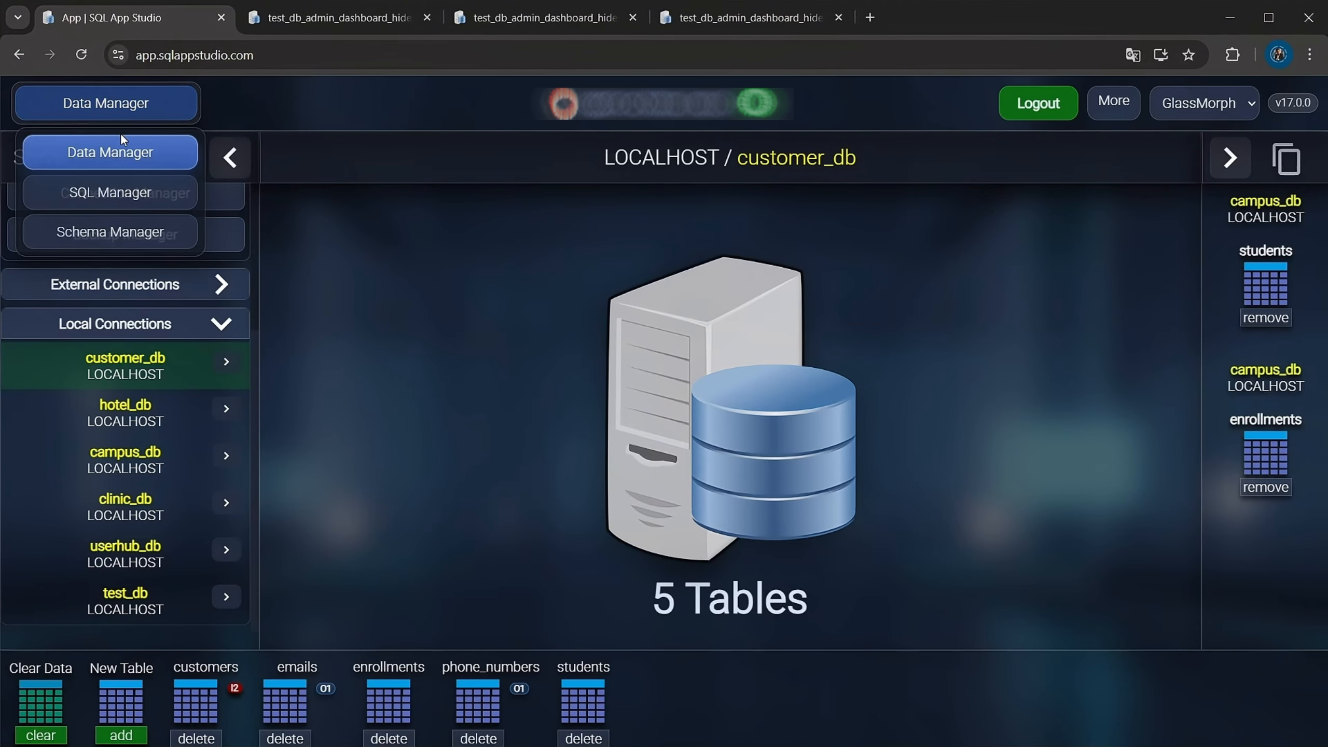
{"action": "left_click", "coordinate": [110, 231]}
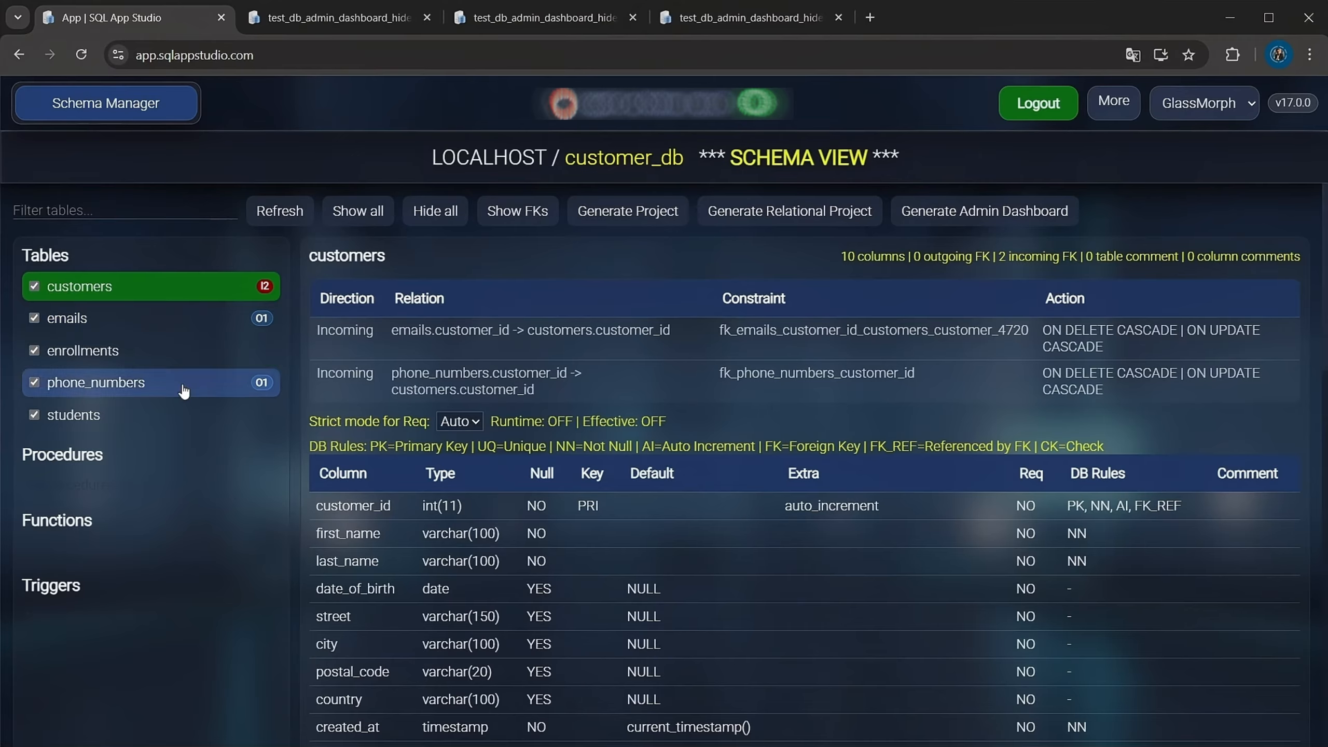
{"action": "scroll", "coordinate": [503, 611], "scroll_direction": "down", "scroll_amount": 4}
{"action": "scroll", "coordinate": [503, 611], "scroll_direction": "up", "scroll_amount": 4}
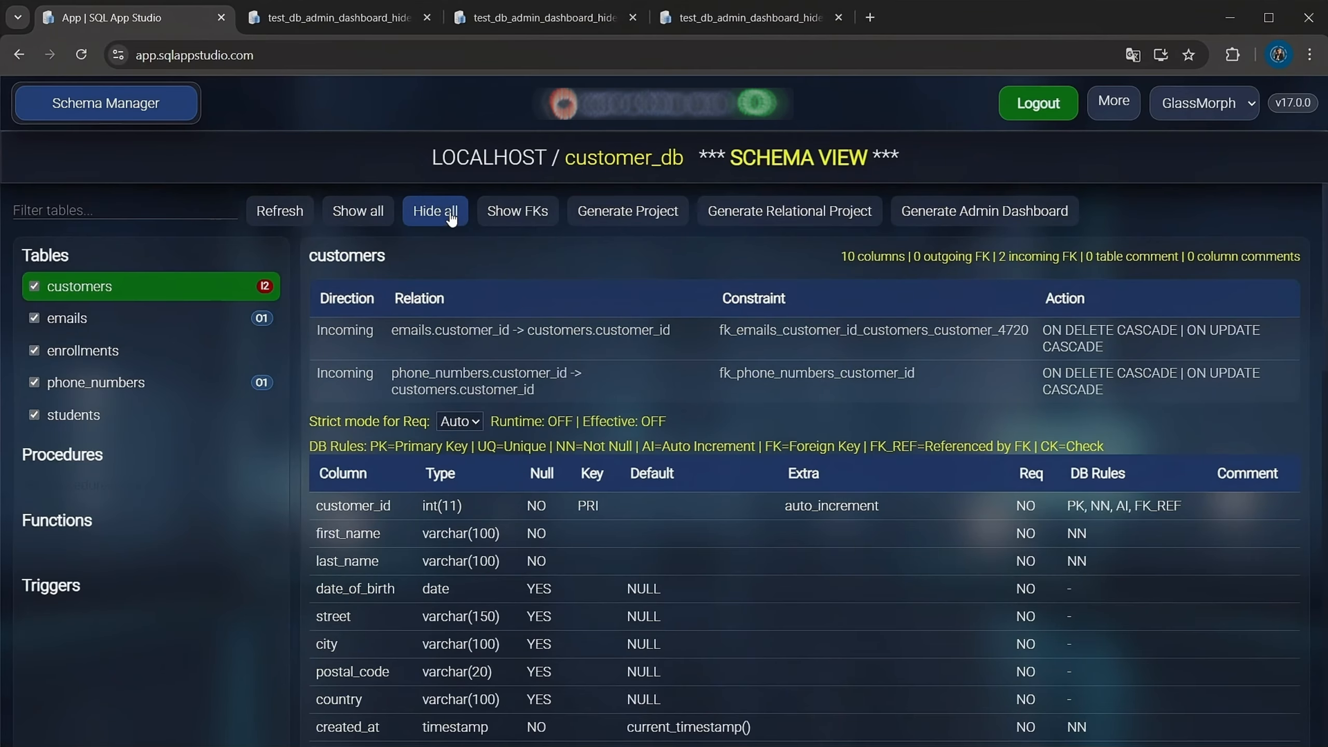
{"action": "scroll", "coordinate": [517, 644], "scroll_direction": "down", "scroll_amount": 12}
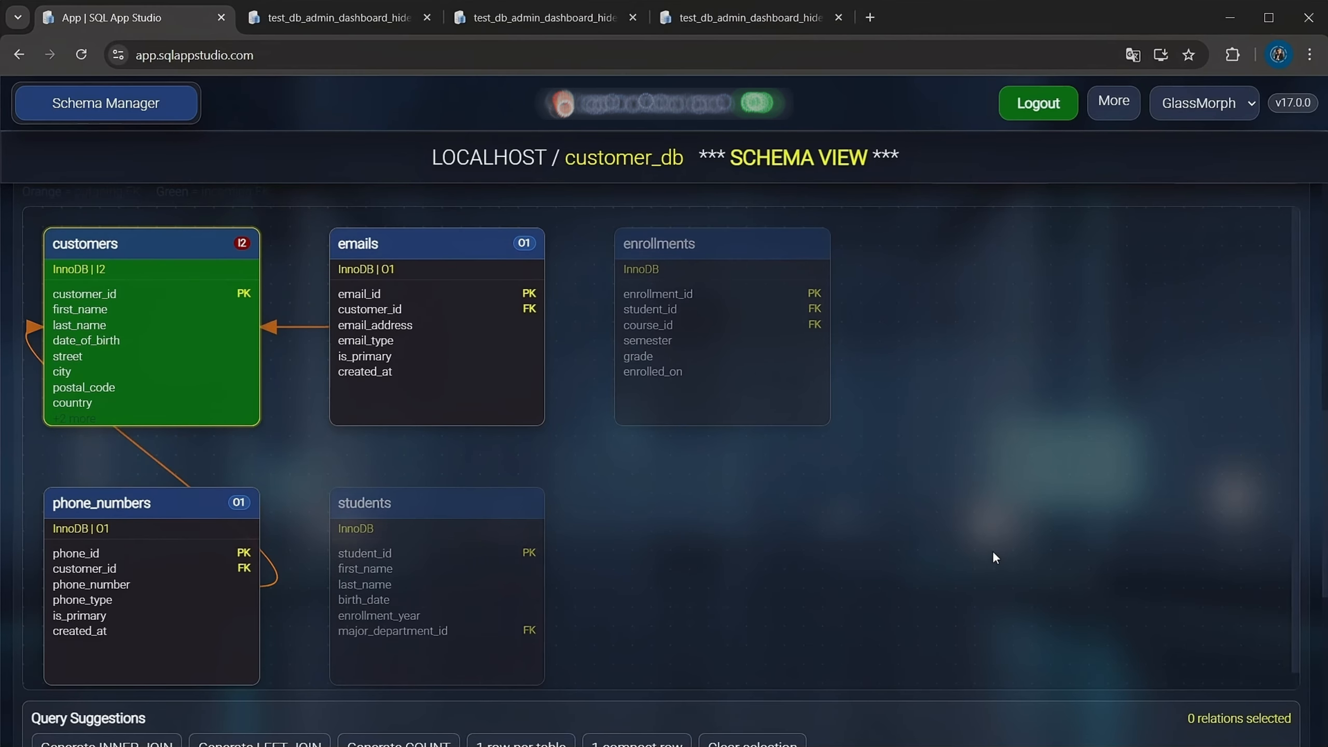
{"action": "scroll", "coordinate": [992, 550], "scroll_direction": "up", "scroll_amount": 14}
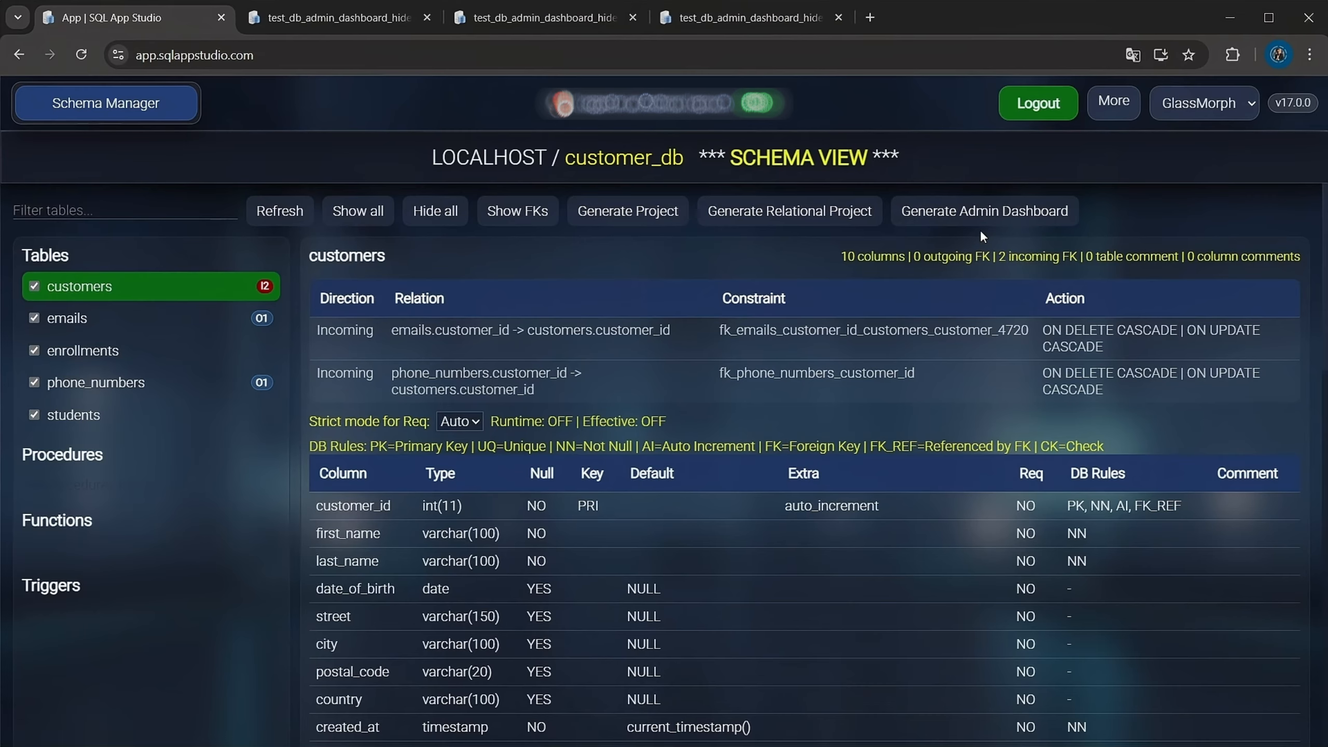
Start an Admin Dashboard for customer_db without a sample scenario and include the enrollments and students tables
{"action": "left_click", "coordinate": [988, 212]}
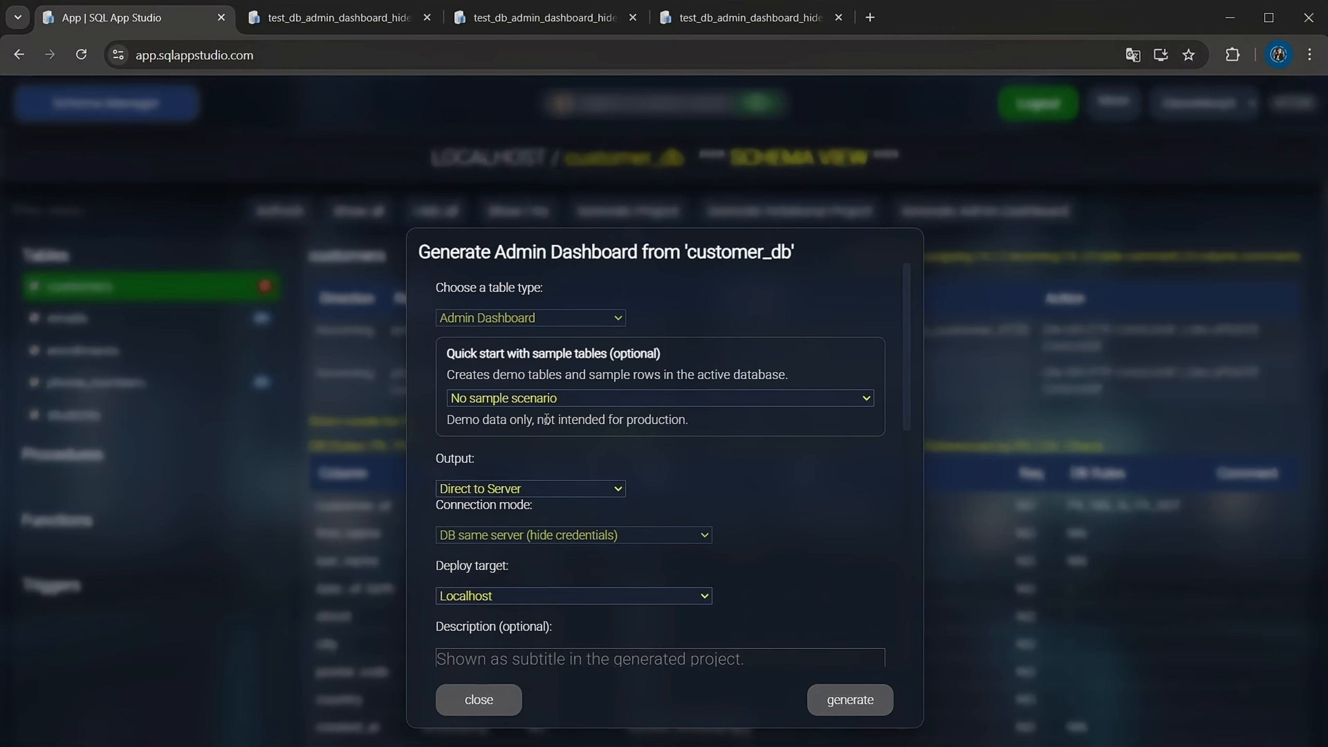
{"action": "scroll", "coordinate": [808, 525], "scroll_direction": "down", "scroll_amount": 4}
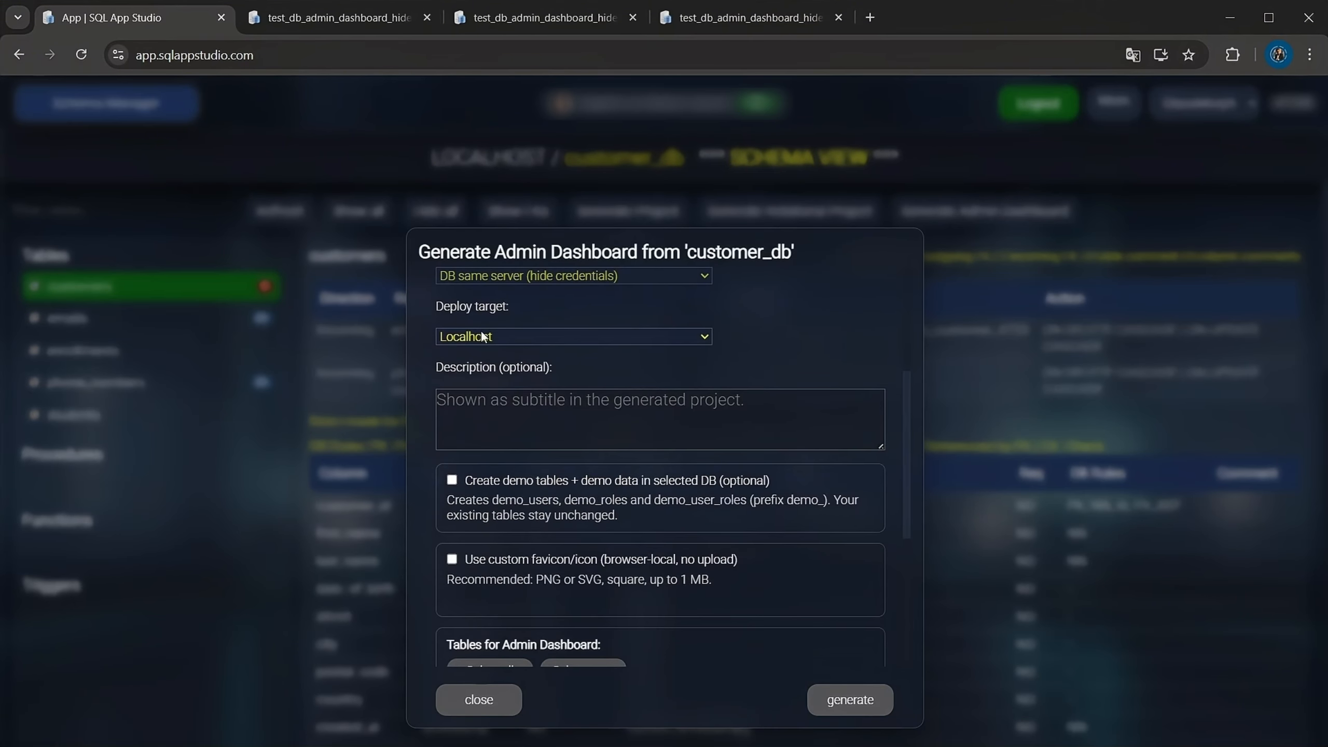
{"action": "scroll", "coordinate": [442, 459], "scroll_direction": "up", "scroll_amount": 4}
{"action": "scroll", "coordinate": [530, 542], "scroll_direction": "down", "scroll_amount": 7}
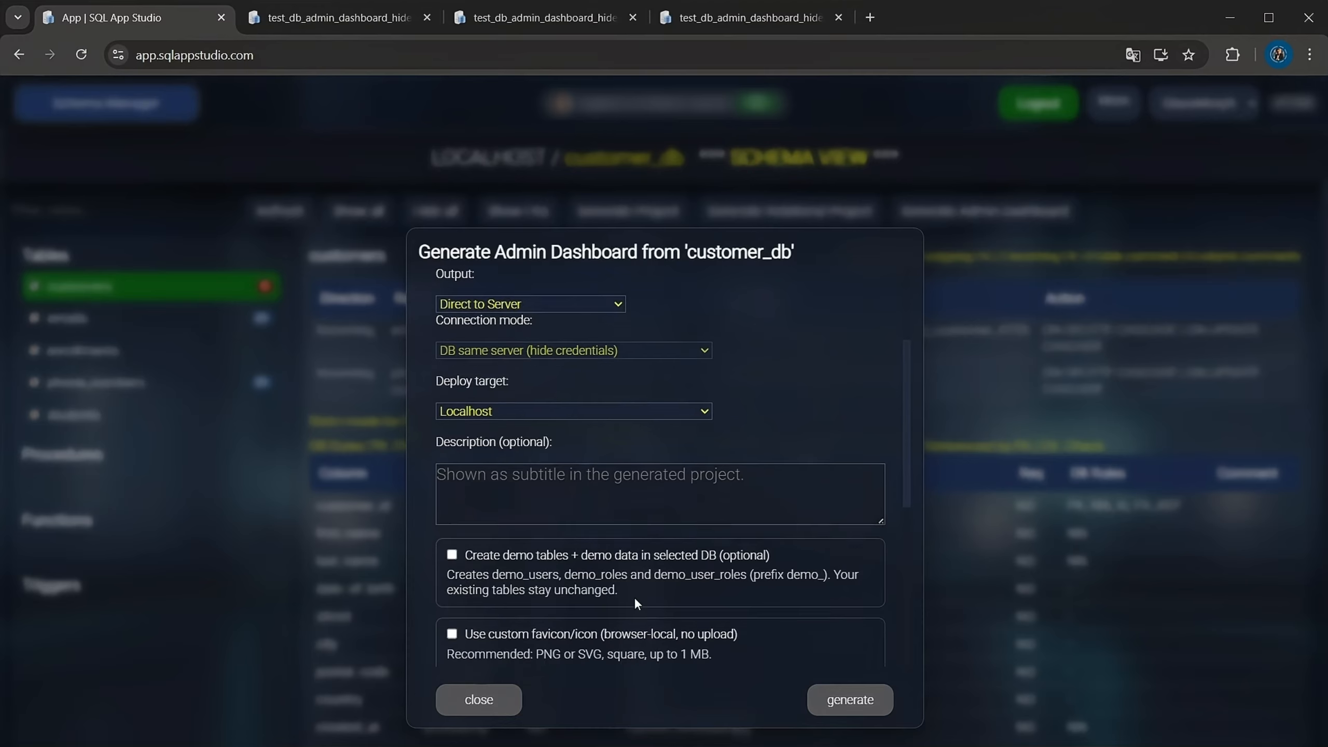
{"action": "scroll", "coordinate": [584, 589], "scroll_direction": "down", "scroll_amount": 2}
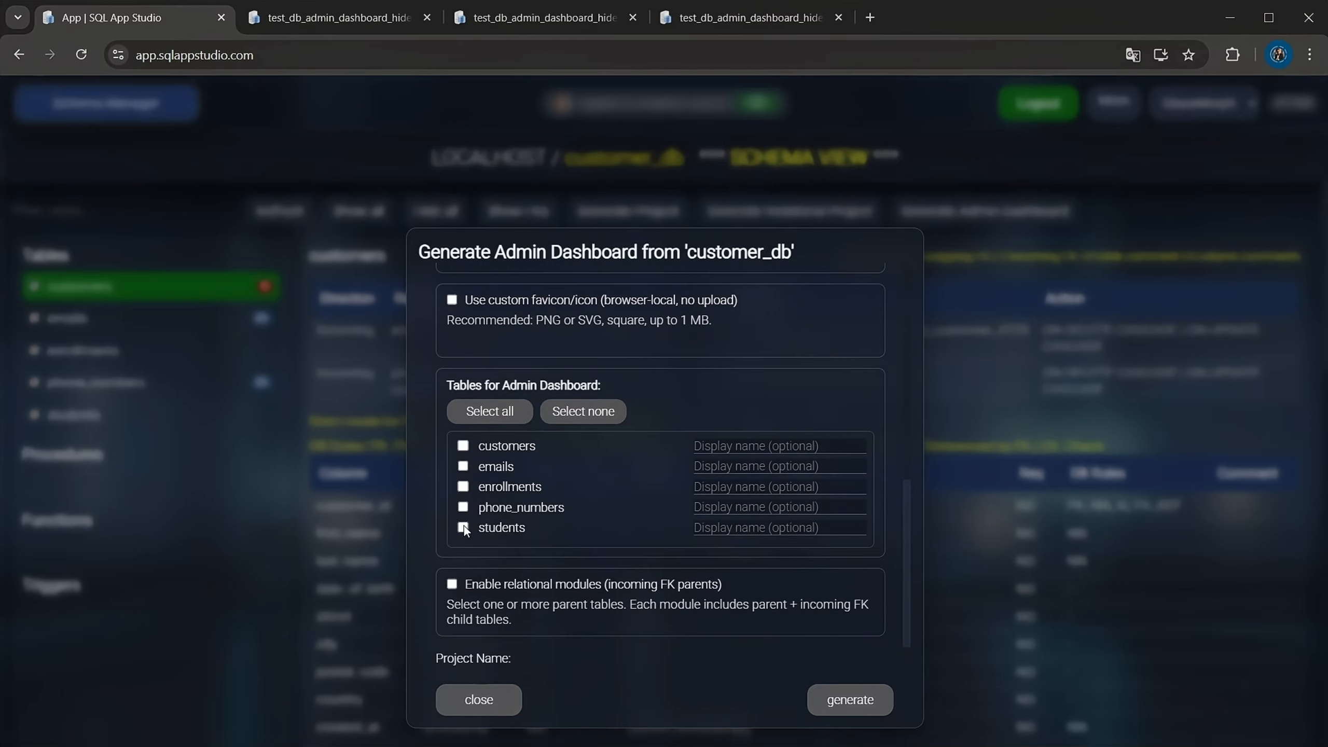
{"action": "left_click", "coordinate": [463, 486]}
Enable a relational module for customers and generate the dashboard under the project name customer_db_admin_dashboard_hide_cred333
{"action": "scroll", "coordinate": [610, 612], "scroll_direction": "down", "scroll_amount": 1}
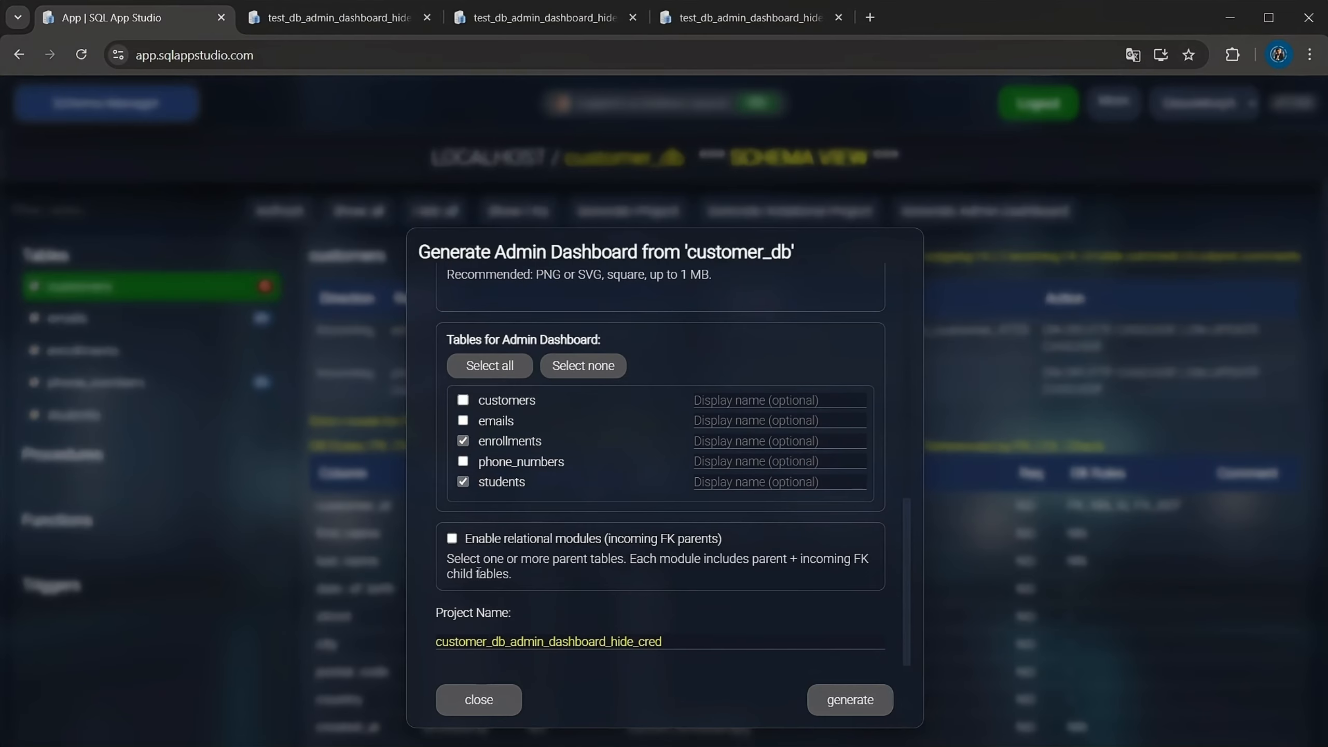
{"action": "left_click", "coordinate": [451, 539]}
{"action": "left_click", "coordinate": [459, 603]}
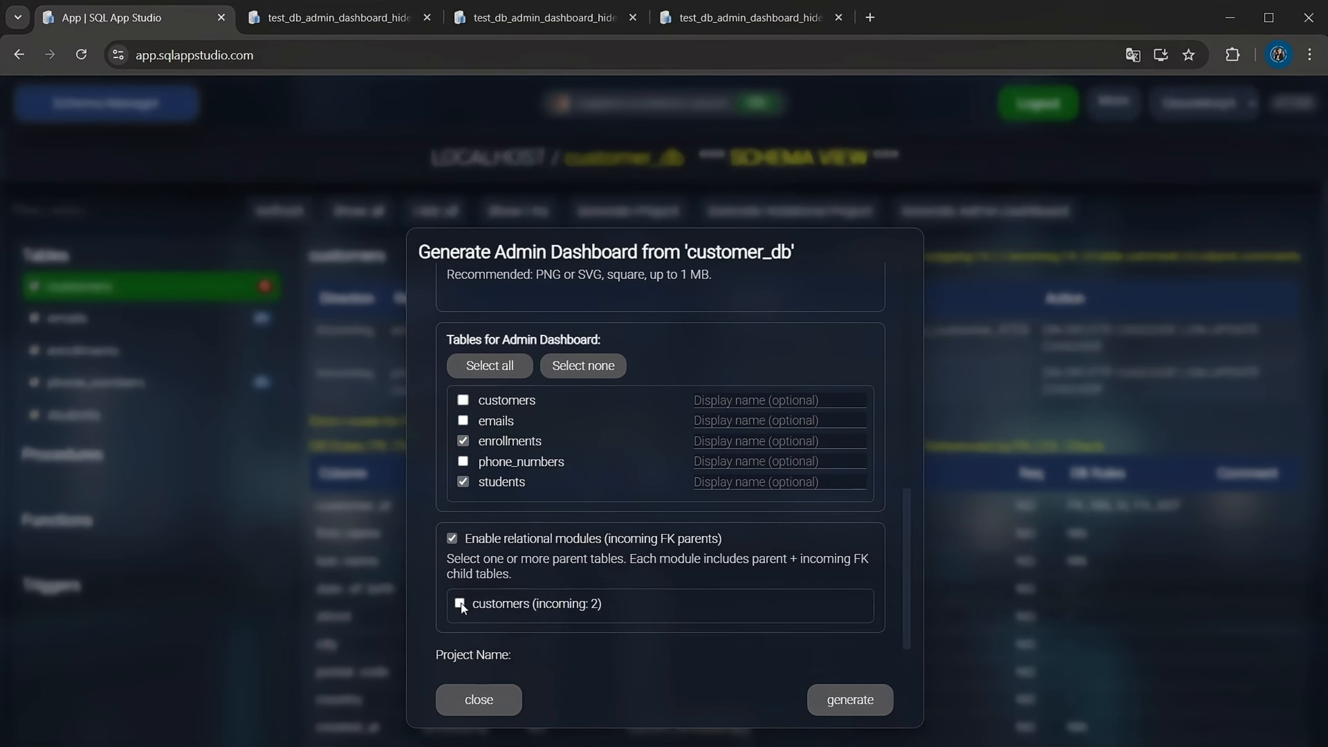
{"action": "scroll", "coordinate": [644, 618], "scroll_direction": "down", "scroll_amount": 5}
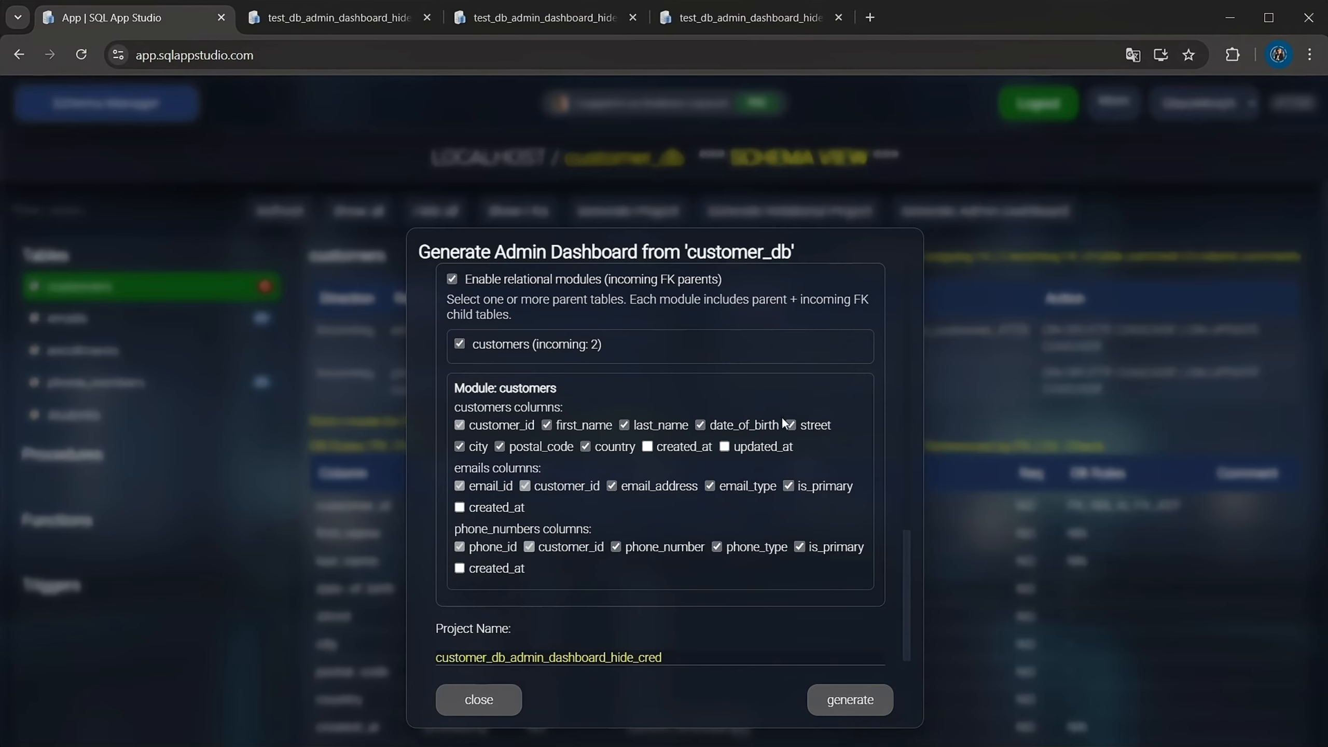
{"action": "scroll", "coordinate": [618, 473], "scroll_direction": "up", "scroll_amount": 5}
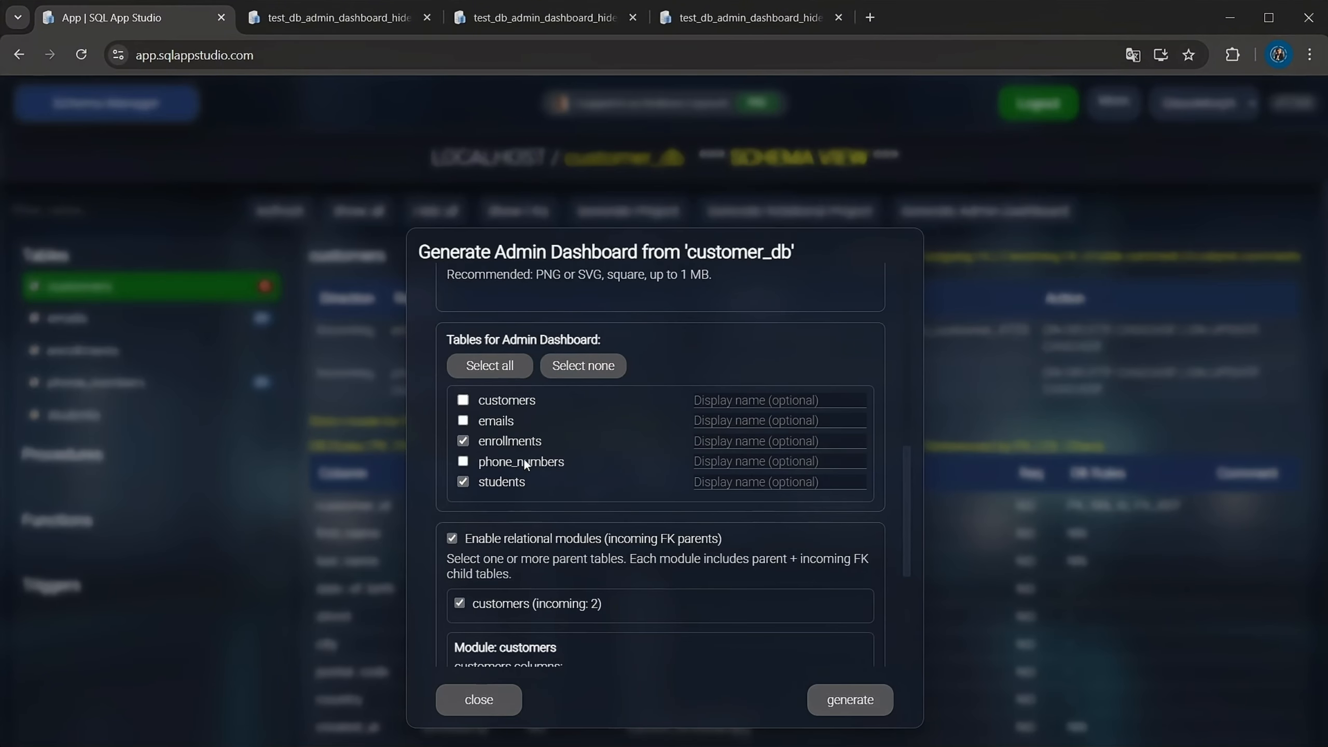
{"action": "scroll", "coordinate": [566, 519], "scroll_direction": "down", "scroll_amount": 5}
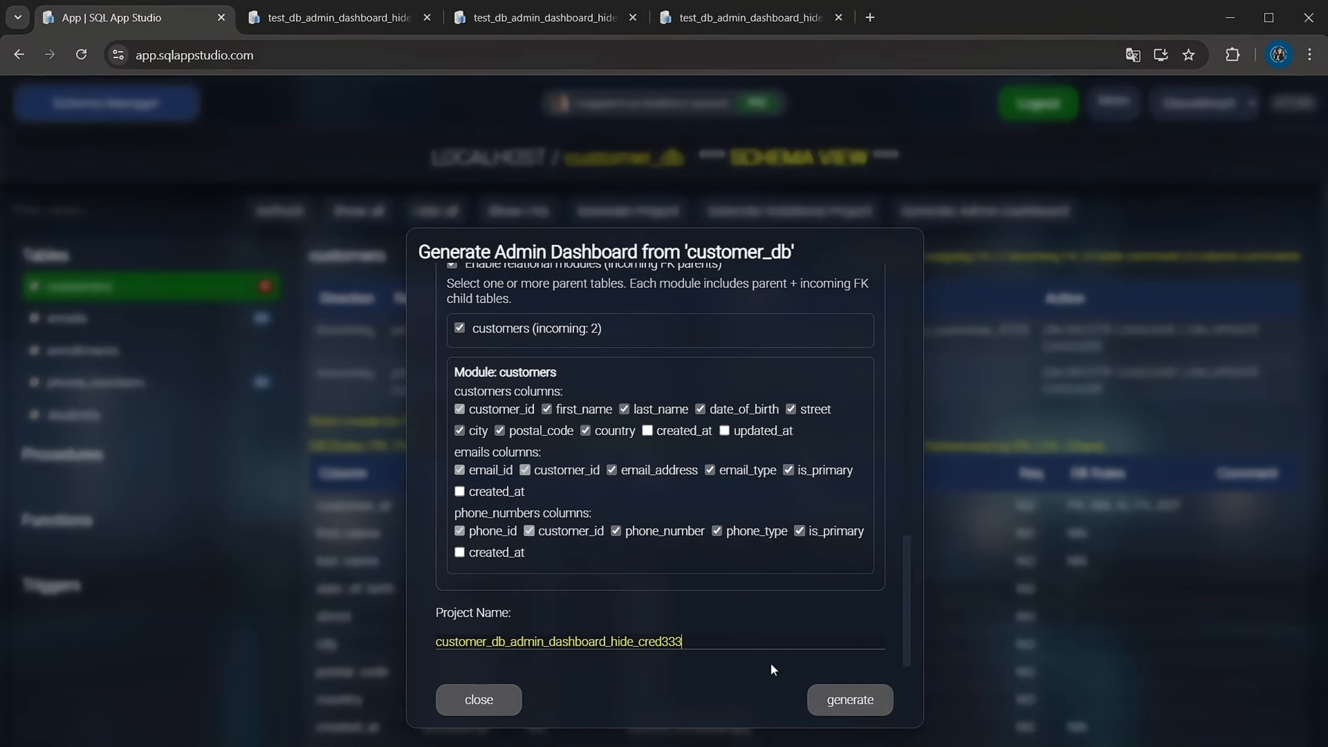
{"action": "left_click", "coordinate": [850, 700]}
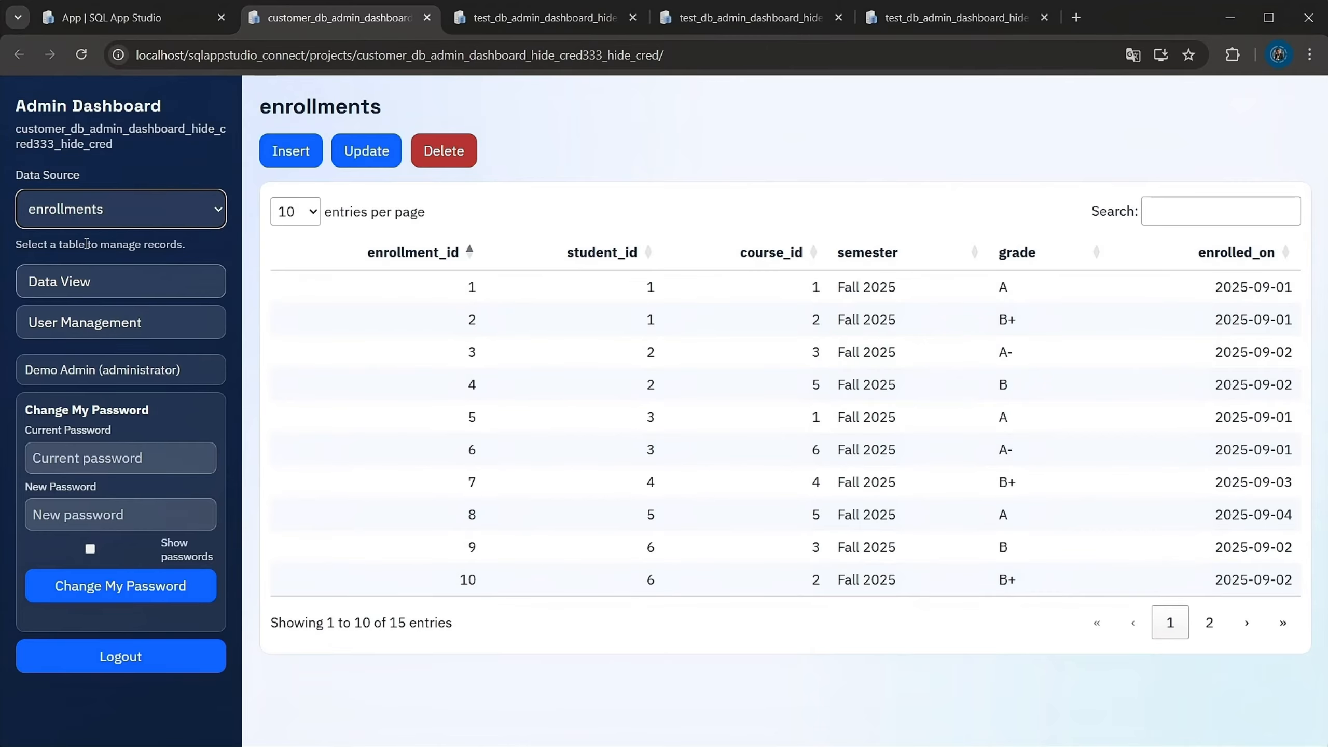
Check the new dashboard's enrollments table, viewing the update form for enrollment 3 and the insert form without saving anything
{"action": "left_click", "coordinate": [671, 482]}
{"action": "left_click", "coordinate": [726, 580]}
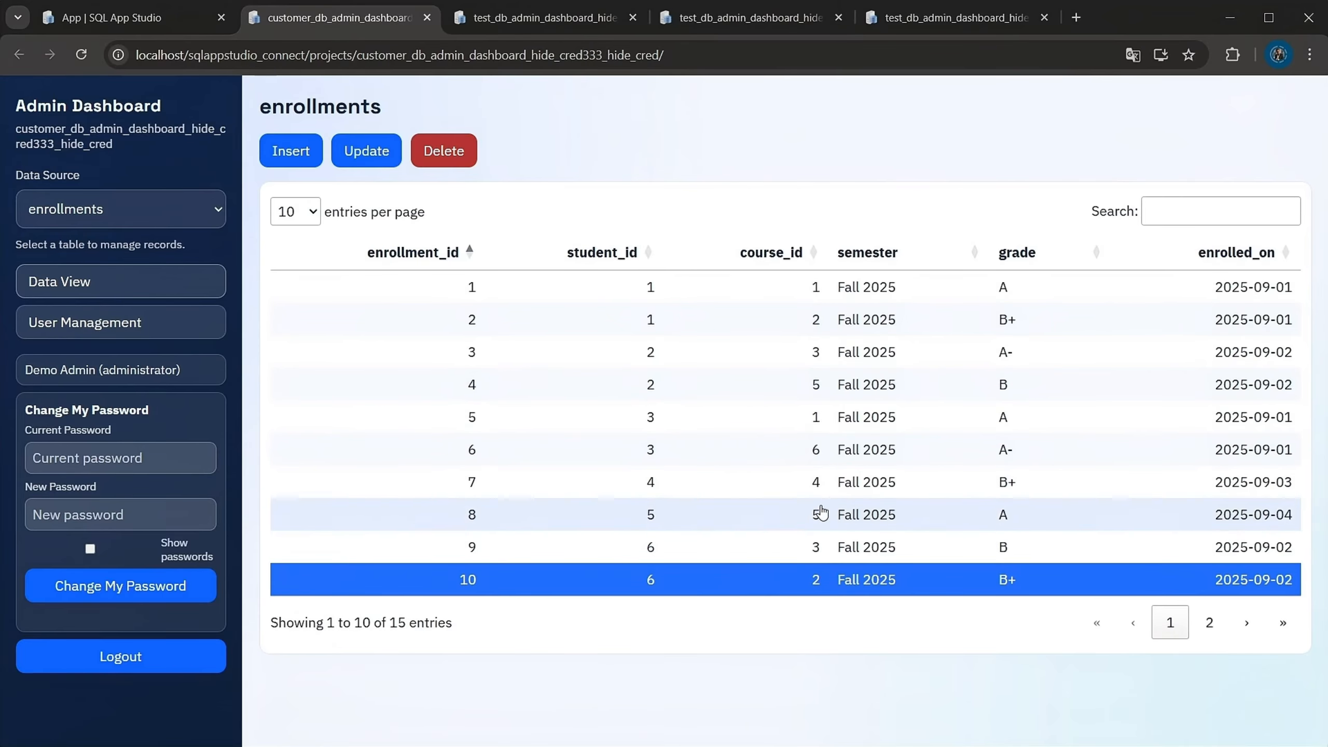
{"action": "left_click", "coordinate": [648, 352]}
{"action": "left_click", "coordinate": [353, 162]}
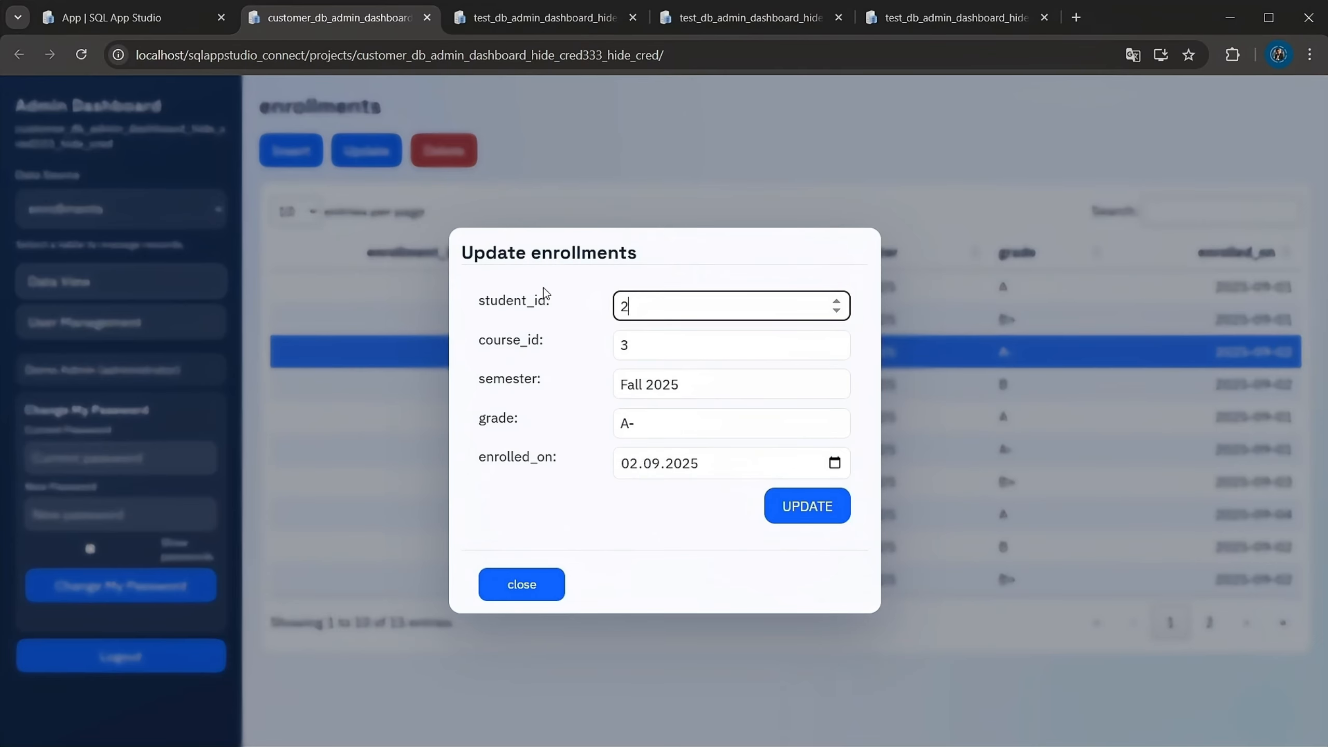
{"action": "left_click", "coordinate": [516, 580]}
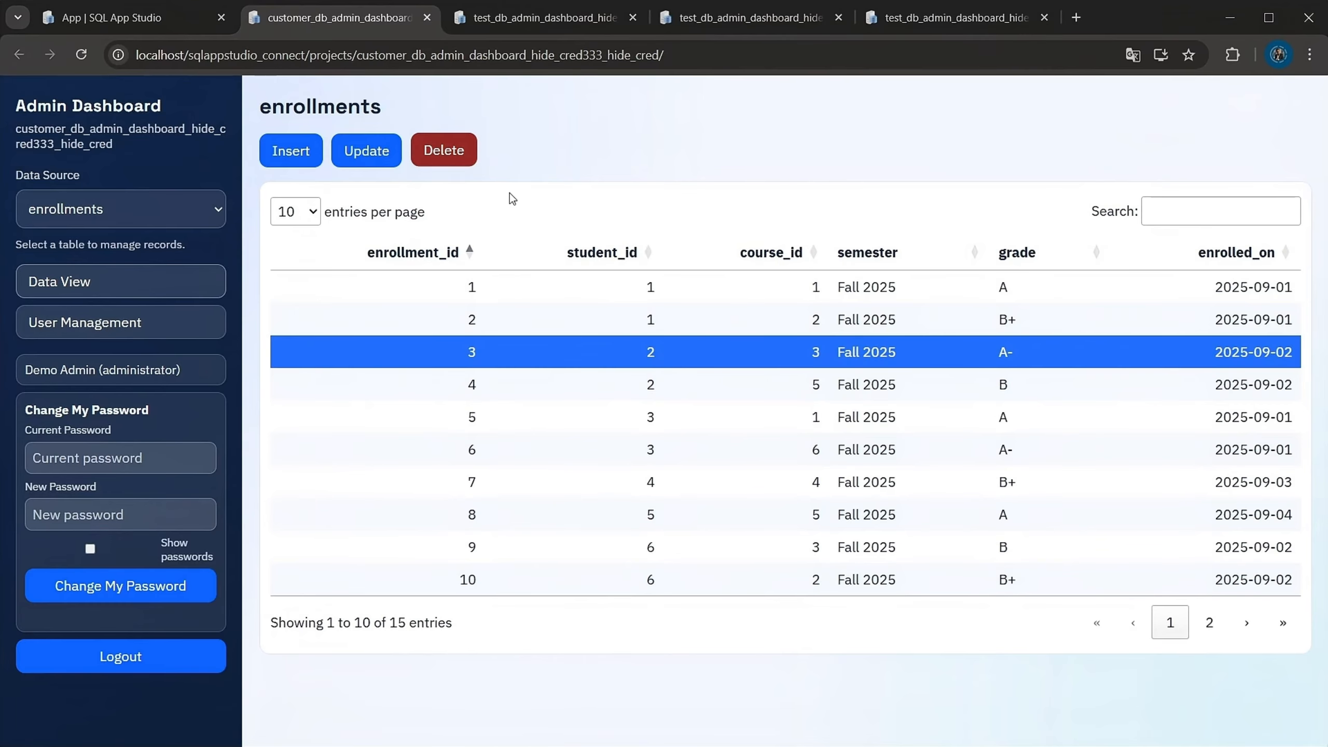
{"action": "left_click", "coordinate": [289, 154]}
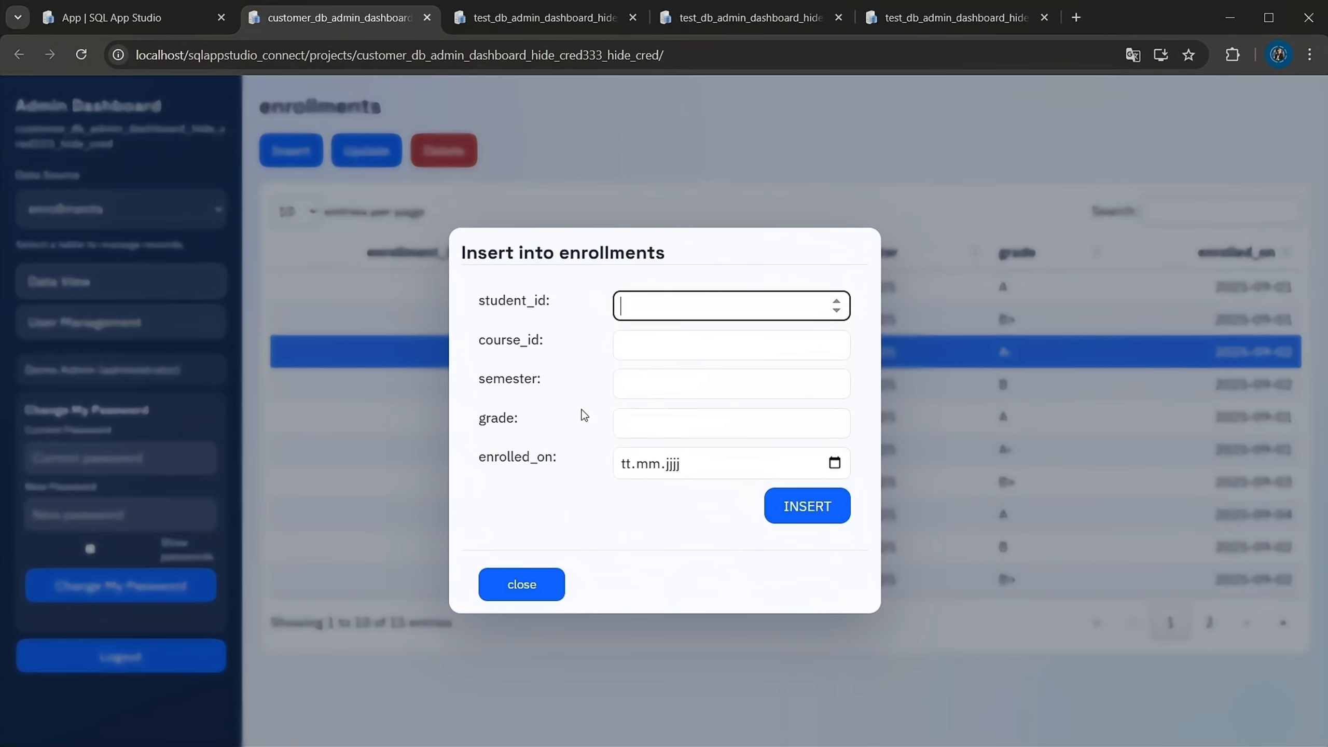
{"action": "left_click", "coordinate": [517, 581]}
Switch the data source to students, select a few records and view the insert form without adding a record
{"action": "left_click", "coordinate": [86, 207]}
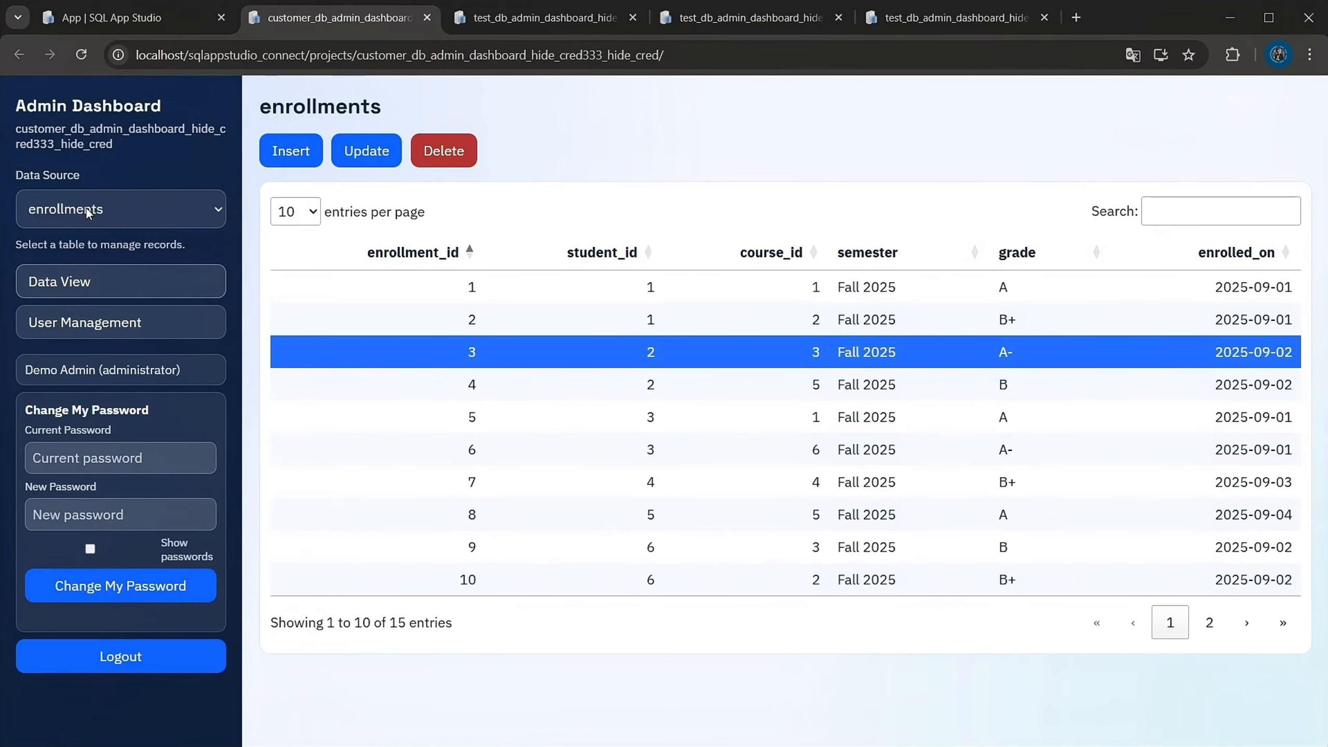
{"action": "left_click", "coordinate": [98, 270]}
{"action": "left_click", "coordinate": [528, 391]}
{"action": "left_click", "coordinate": [947, 452]}
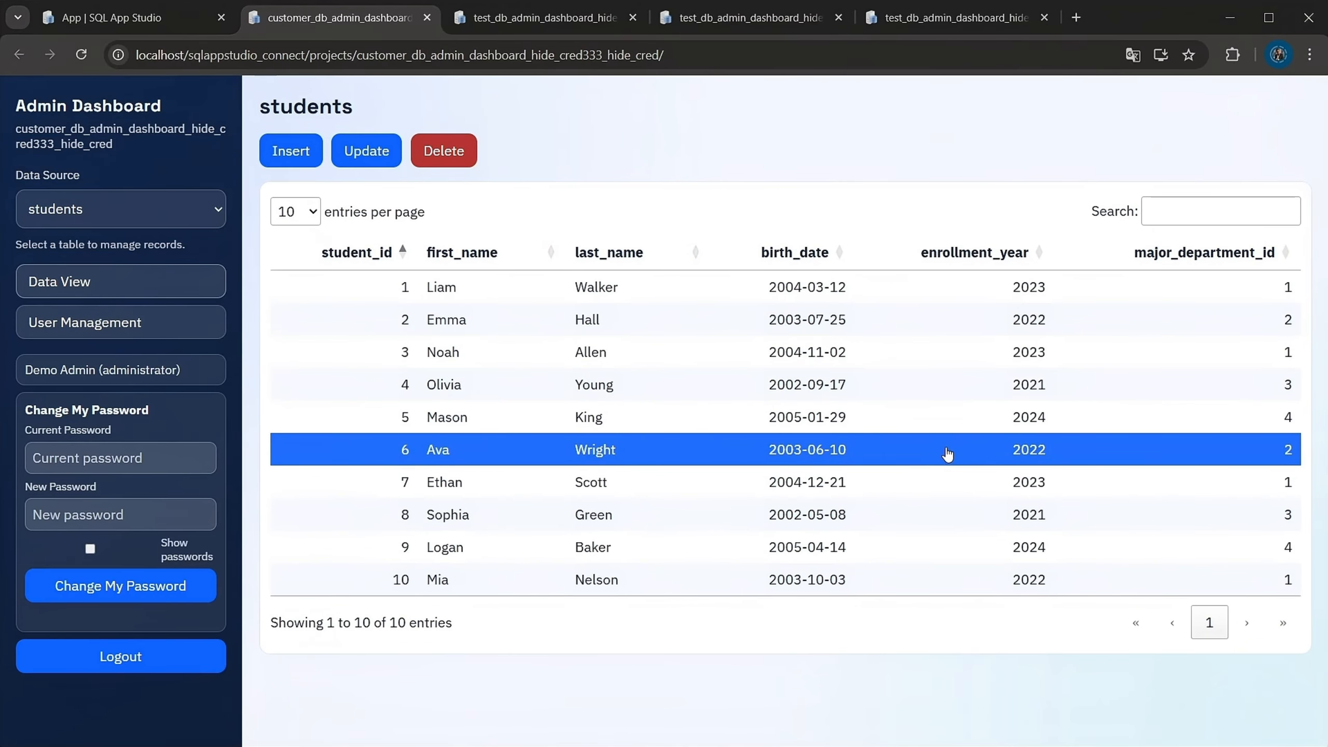
{"action": "left_click", "coordinate": [888, 386]}
{"action": "left_click", "coordinate": [302, 156]}
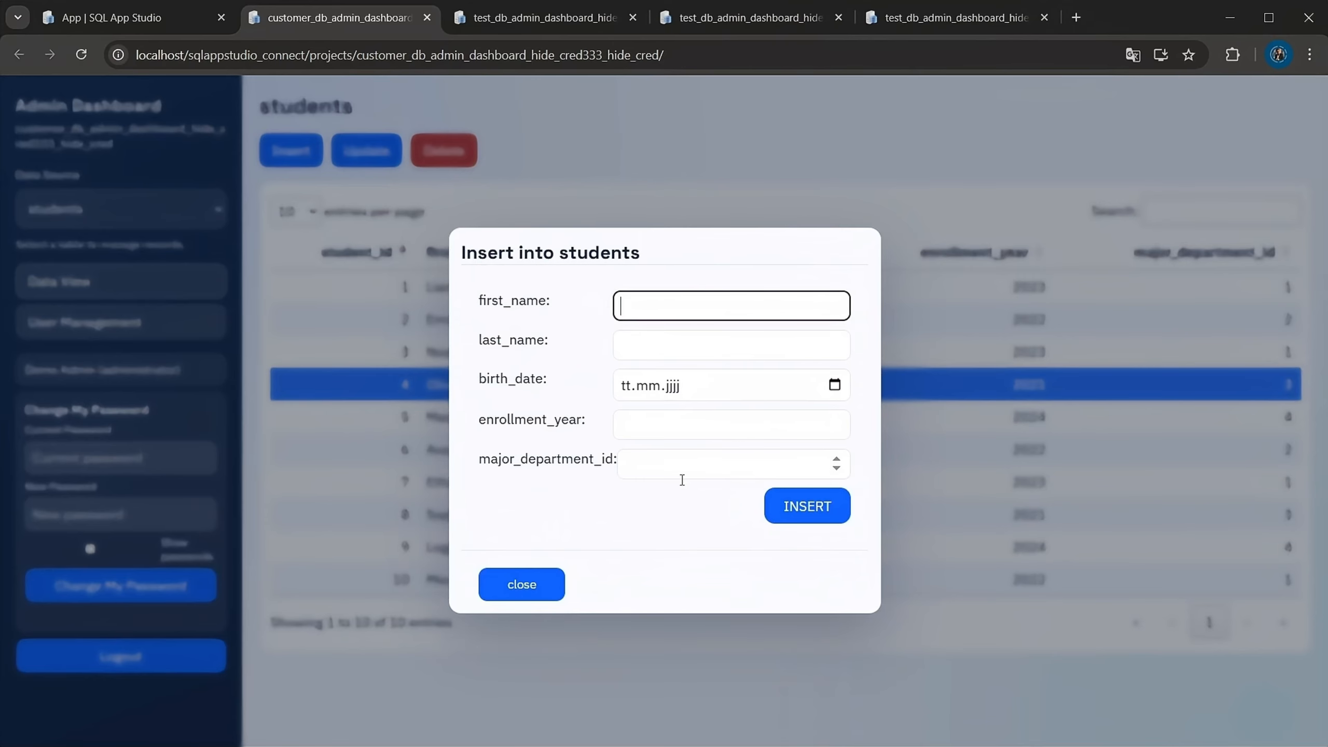
{"action": "left_click", "coordinate": [520, 581]}
{"action": "left_click", "coordinate": [763, 476]}
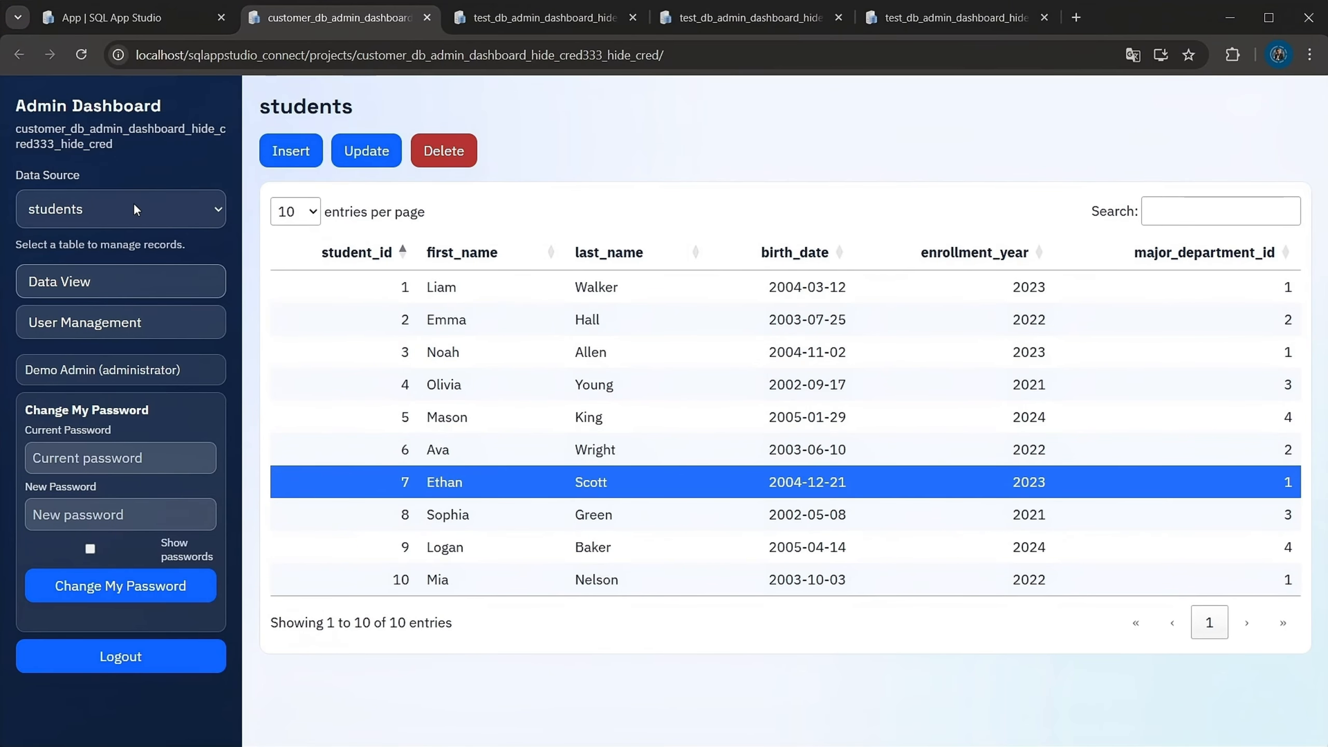
Switch the data source to customers and review several customers' records along with their linked emails and phone_numbers entries
{"action": "left_click", "coordinate": [104, 288]}
{"action": "left_click", "coordinate": [802, 417]}
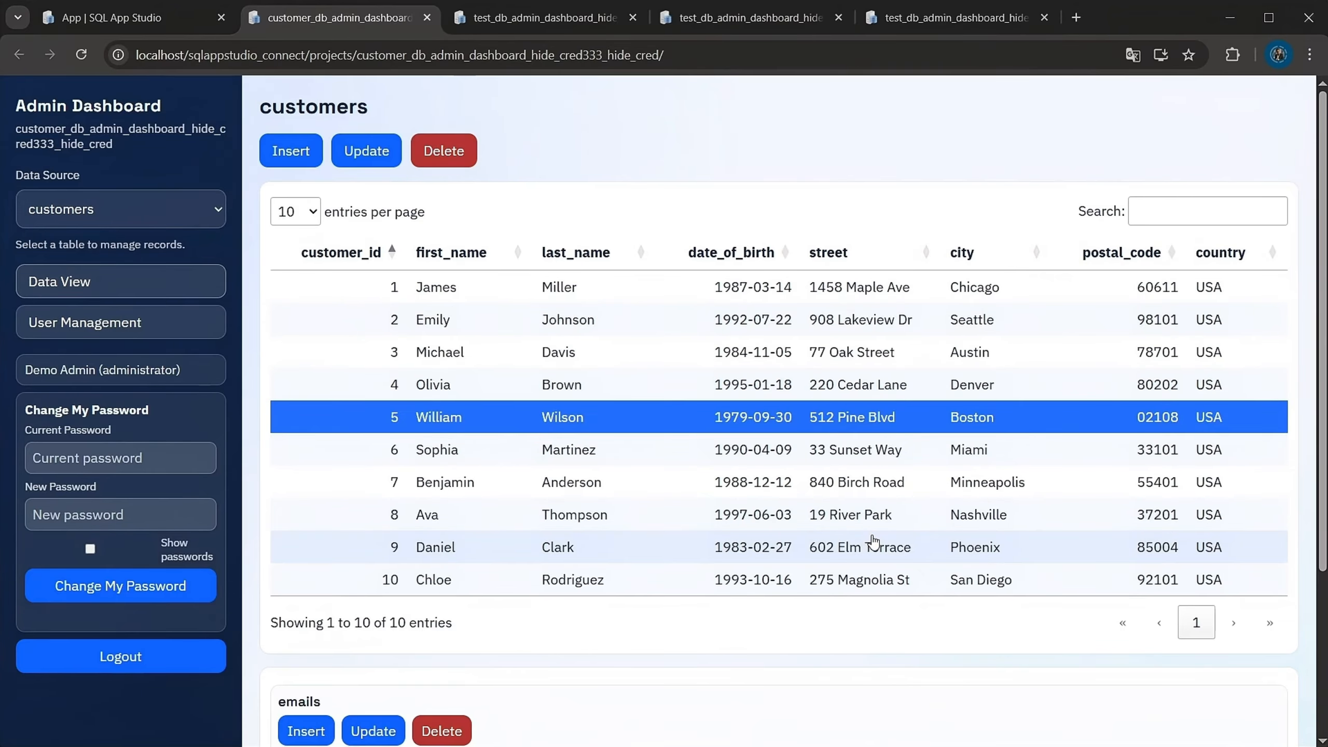
{"action": "left_click", "coordinate": [845, 526]}
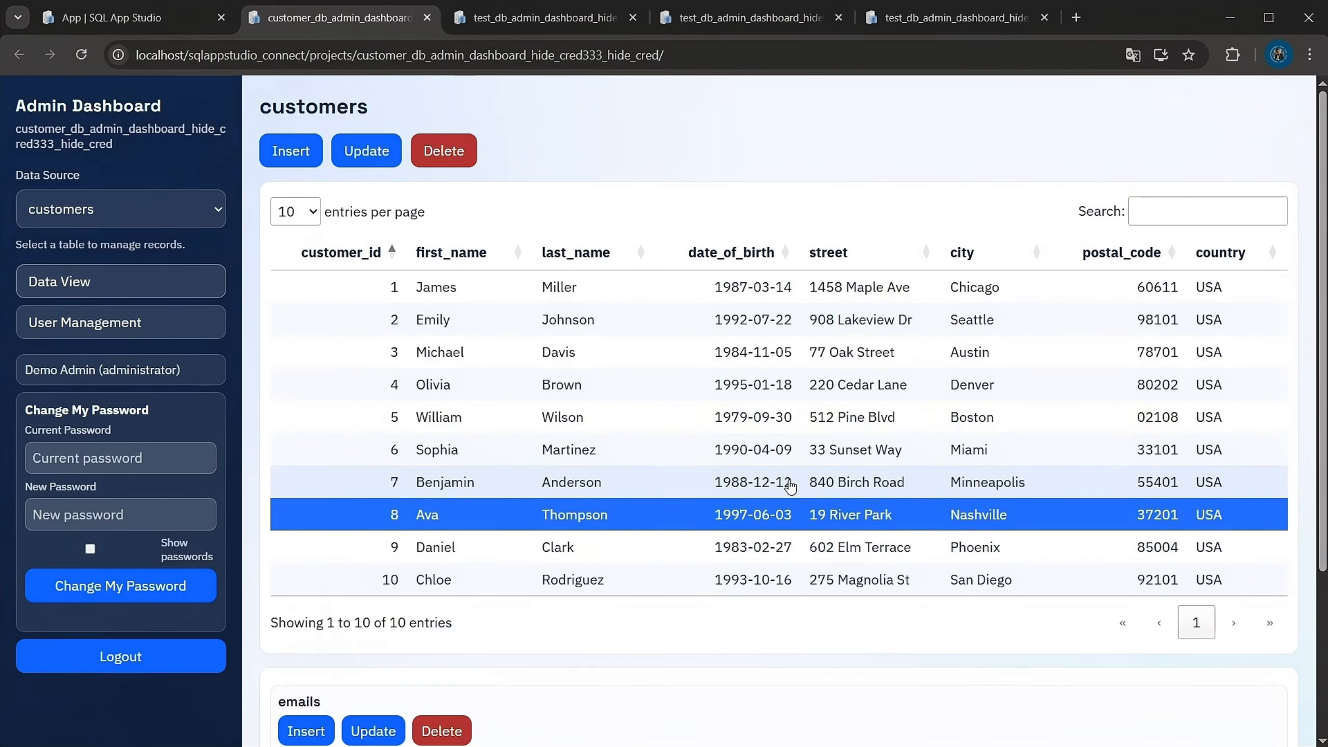
{"action": "scroll", "coordinate": [609, 570], "scroll_direction": "down", "scroll_amount": 4}
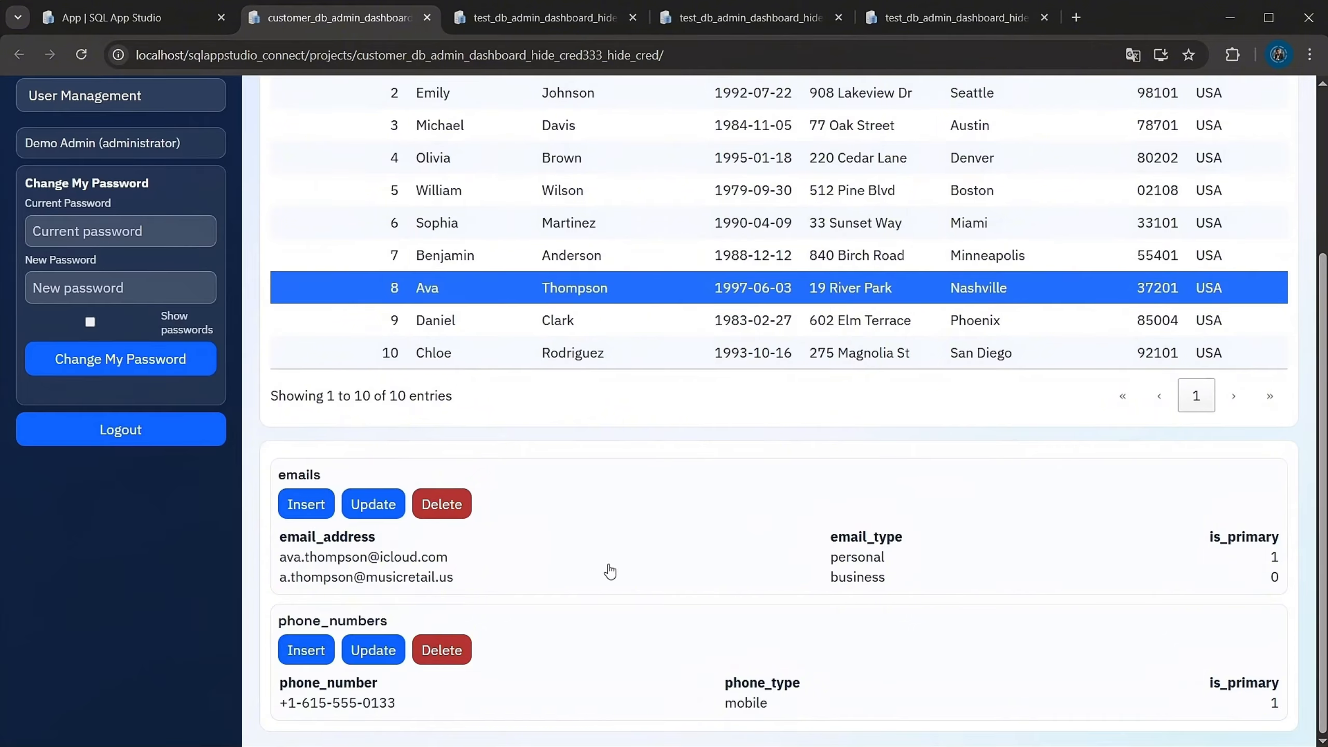
{"action": "left_click", "coordinate": [441, 576]}
{"action": "left_click", "coordinate": [402, 704]}
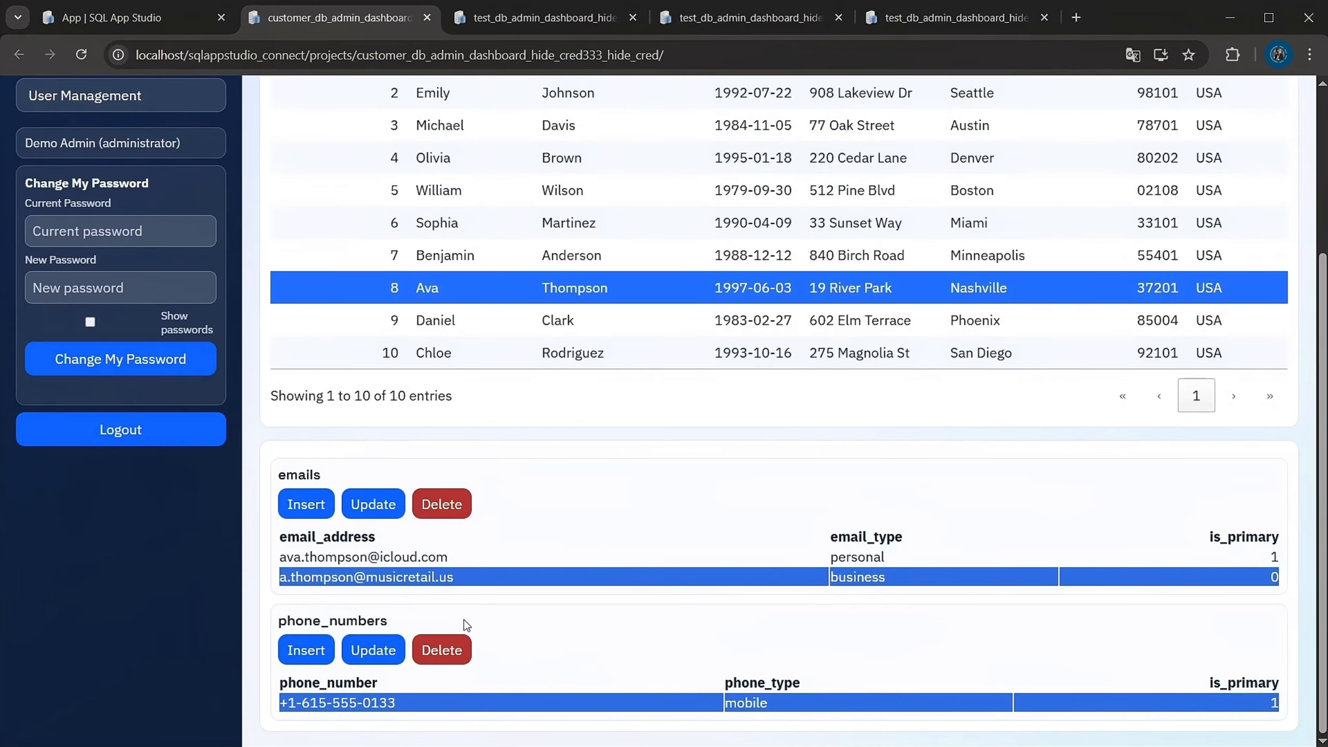
{"action": "left_click", "coordinate": [491, 557]}
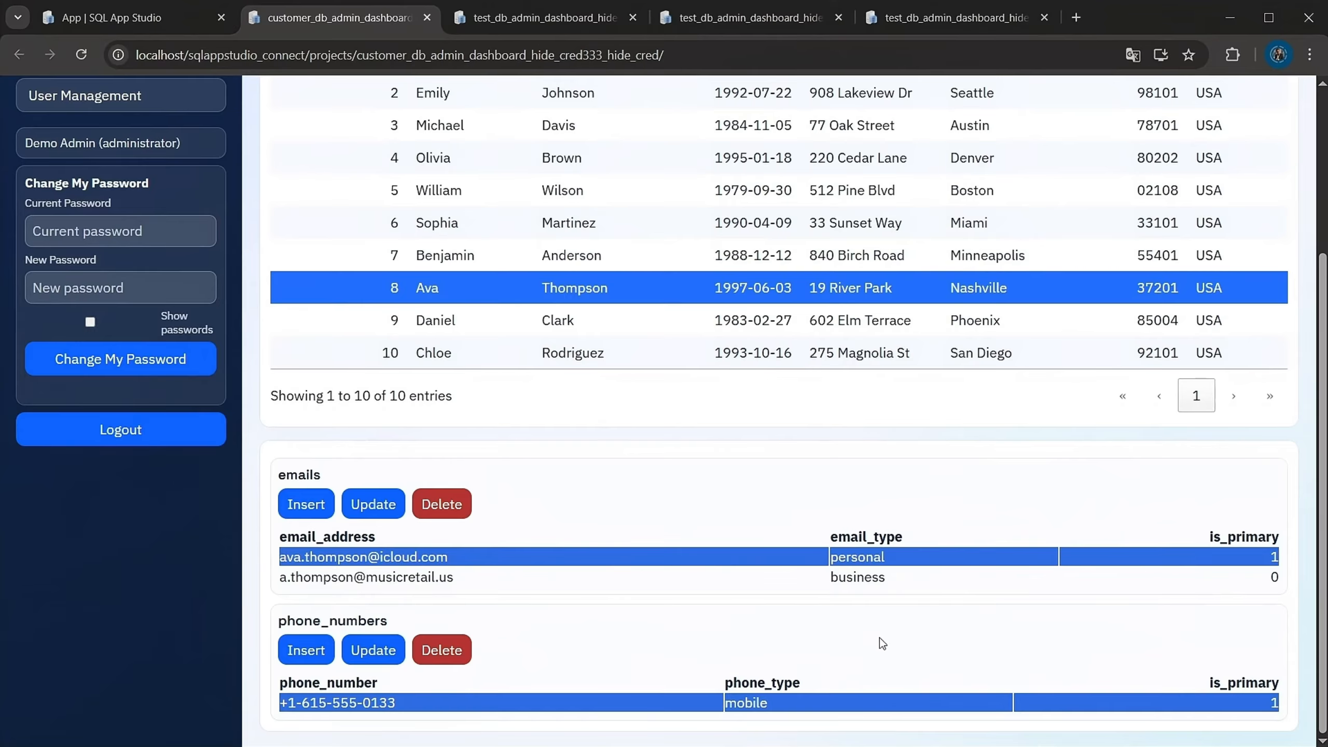
{"action": "scroll", "coordinate": [777, 465], "scroll_direction": "up", "scroll_amount": 5}
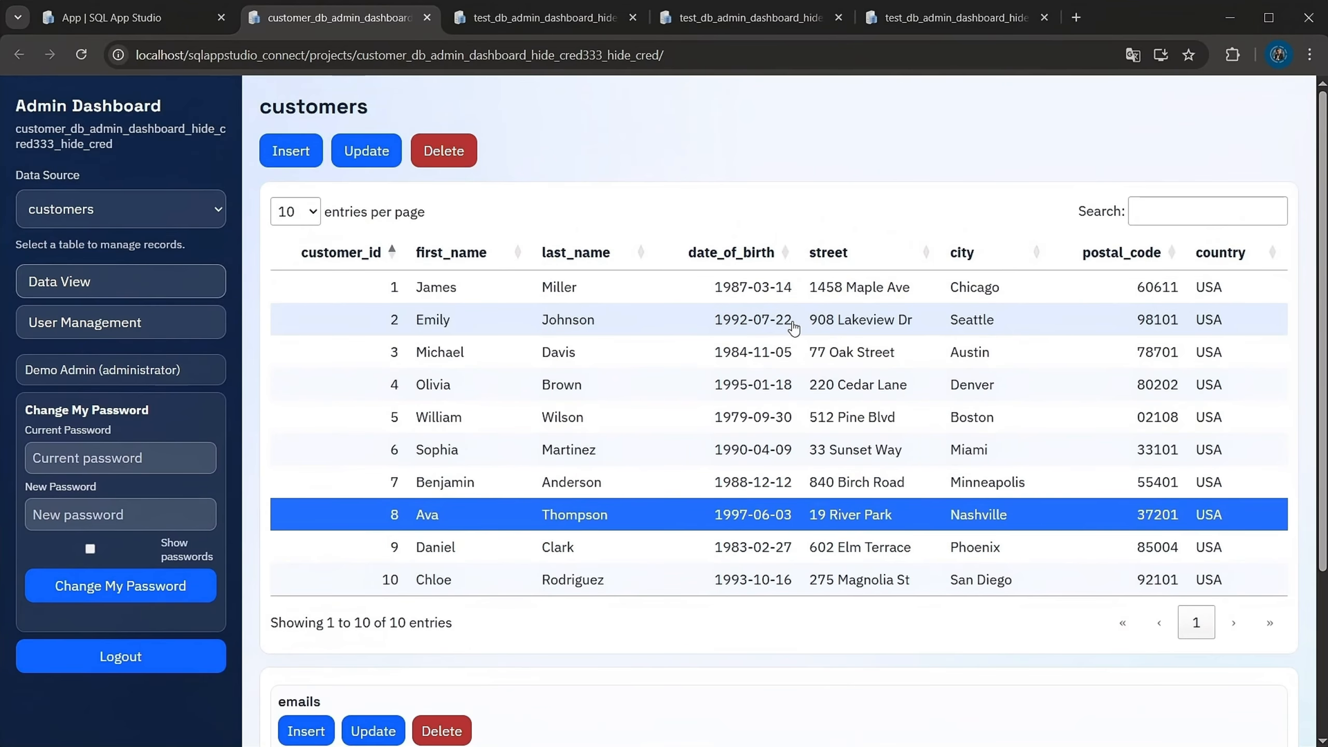
{"action": "left_click", "coordinate": [583, 361]}
{"action": "left_click", "coordinate": [566, 449]}
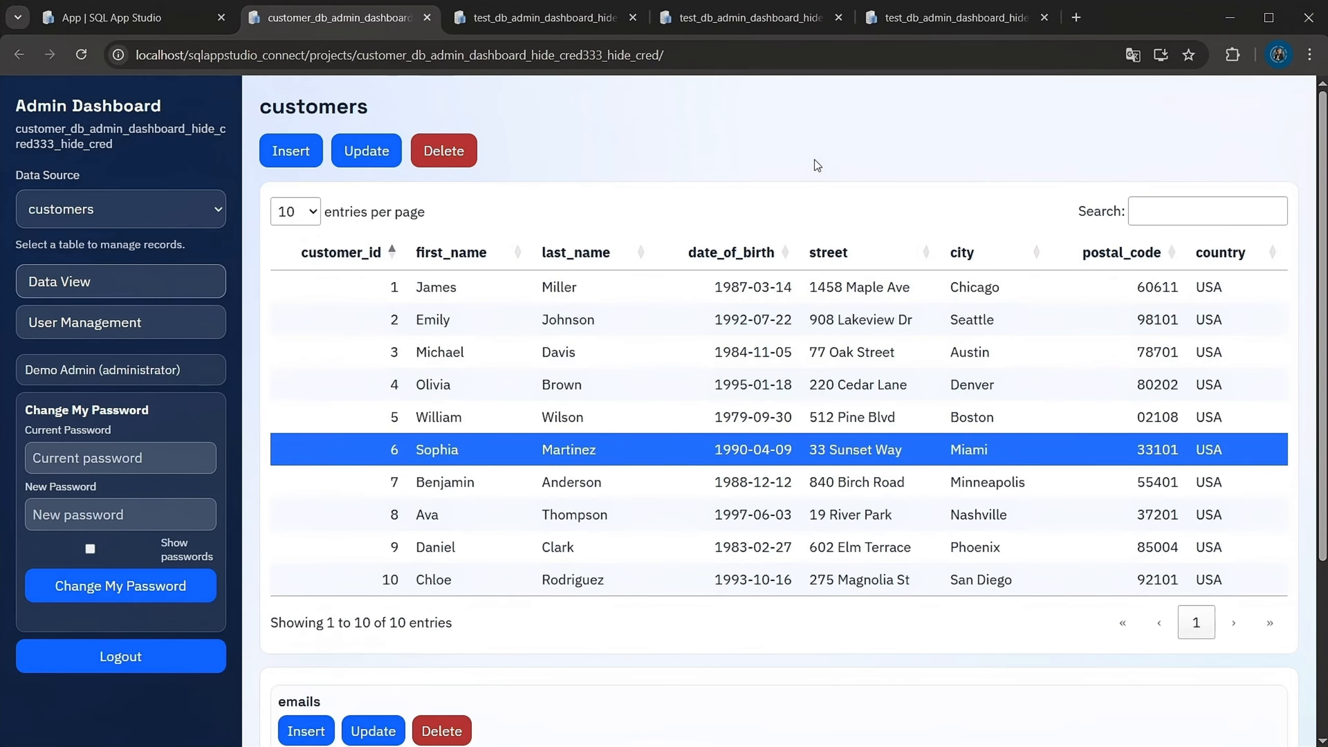